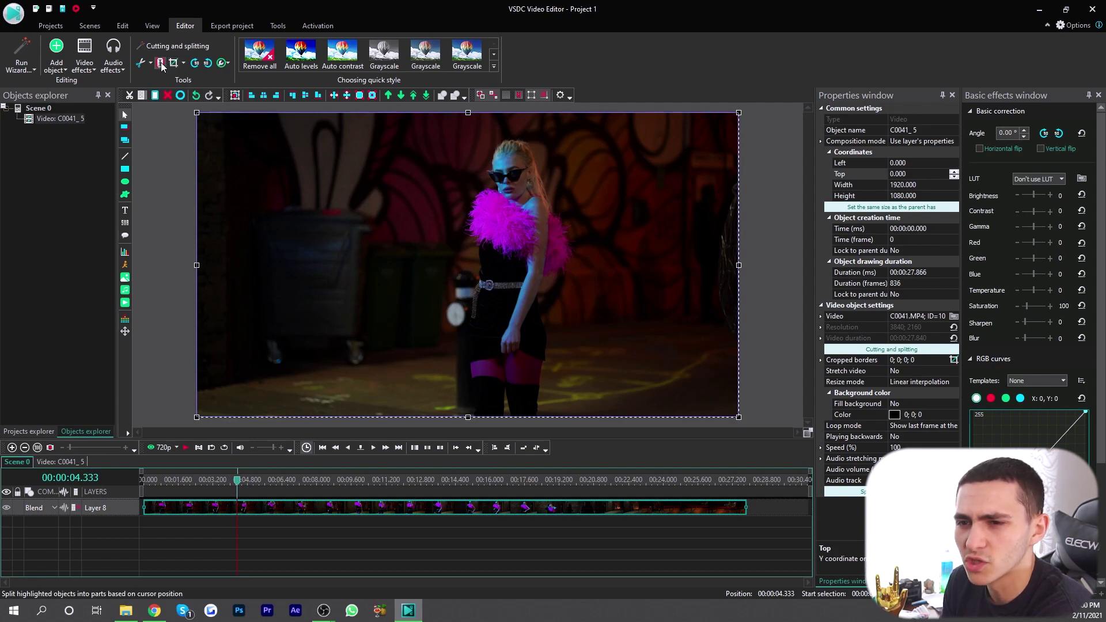
Step: Split the C0041 clip at 00:00:04.333, delete the first part and place the remainder at the start of the timeline
click(160, 63)
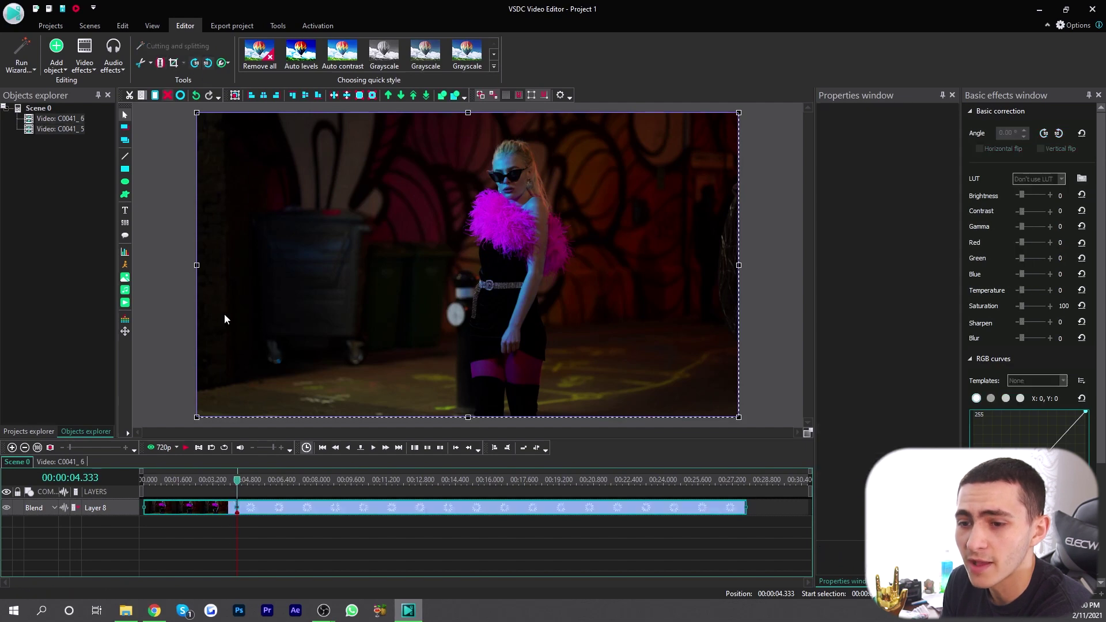
click(220, 518)
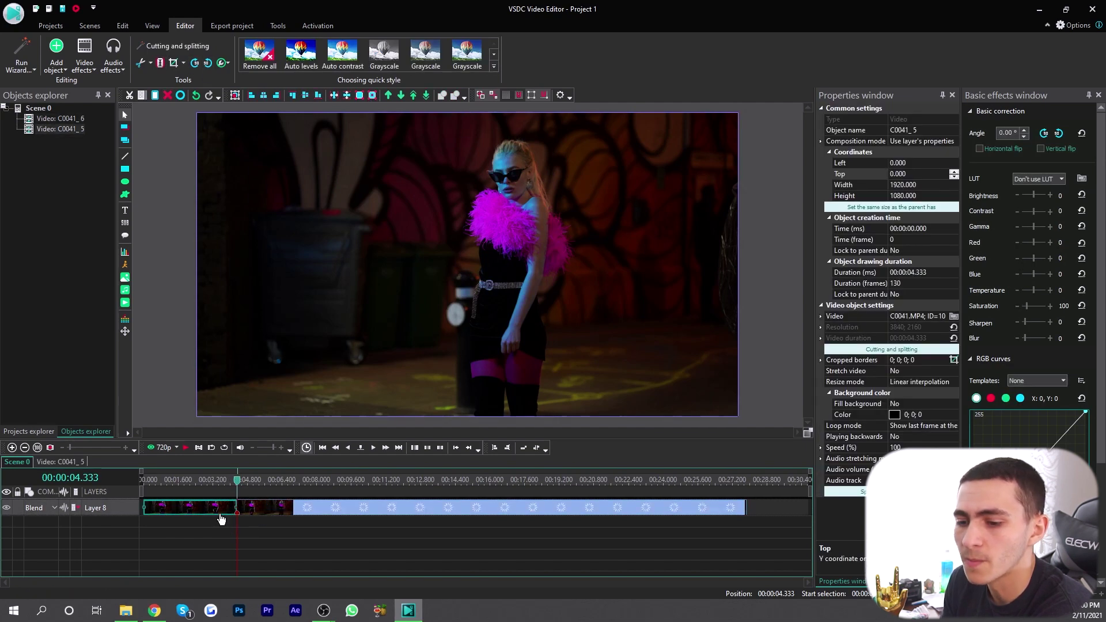
key(Delete)
drag(264, 512, 175, 511)
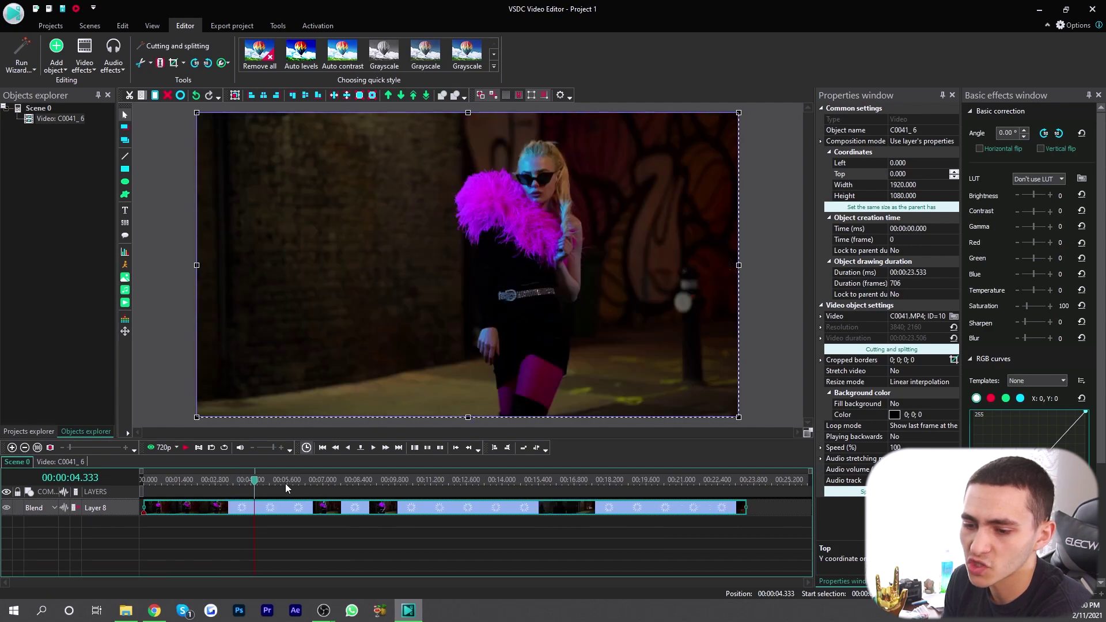
Step: Split the remaining C0041 clip at 00:00:06.933 and delete everything after the cut
click(288, 482)
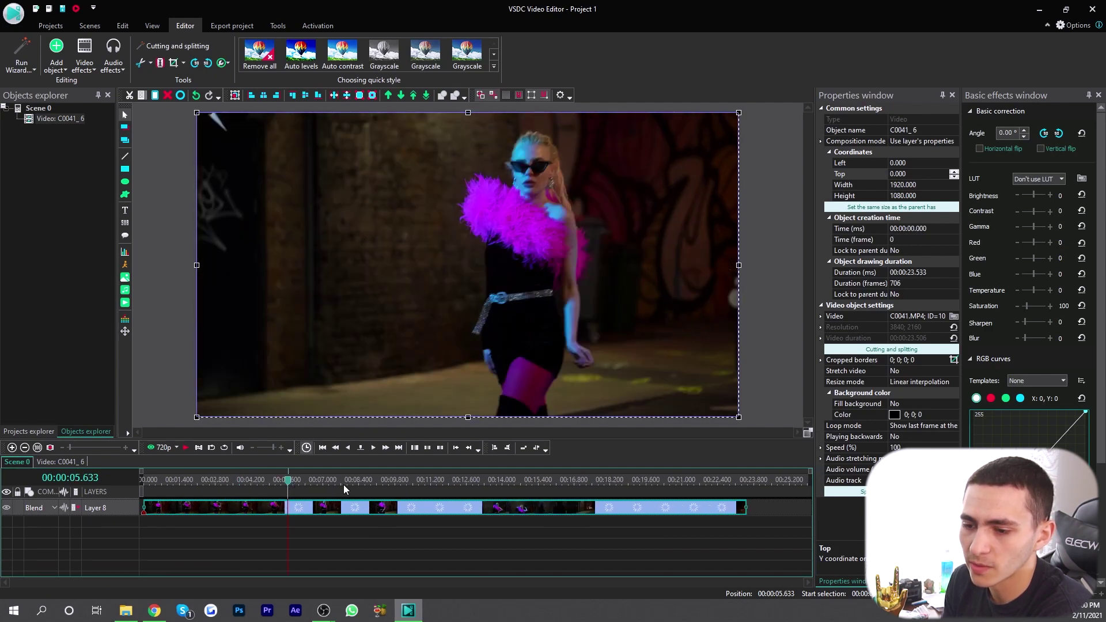
click(322, 485)
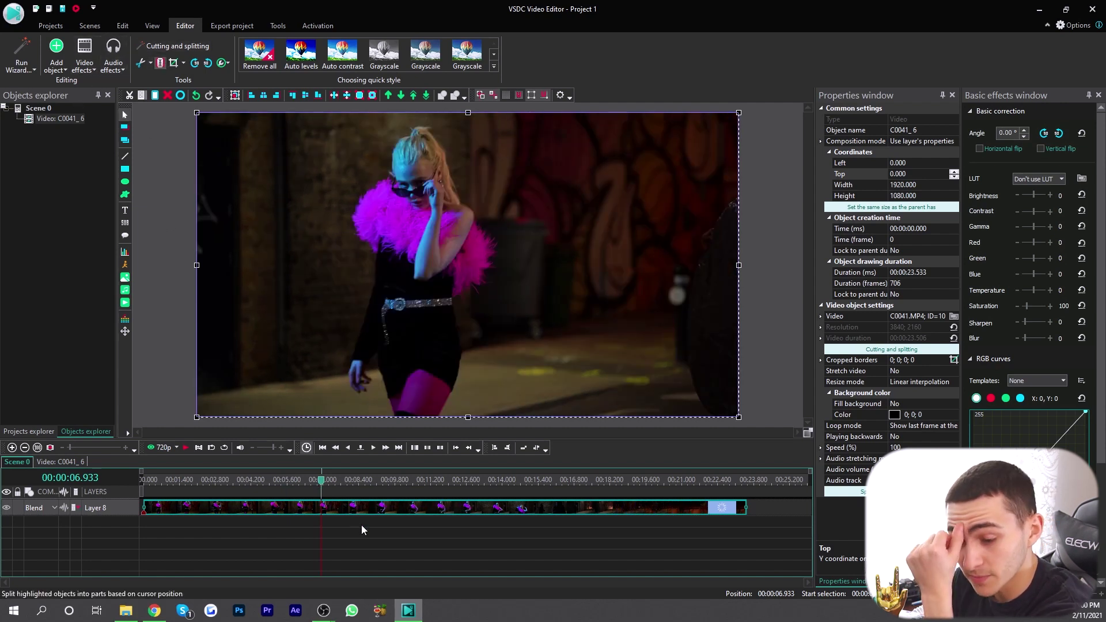
key(ctrl+k)
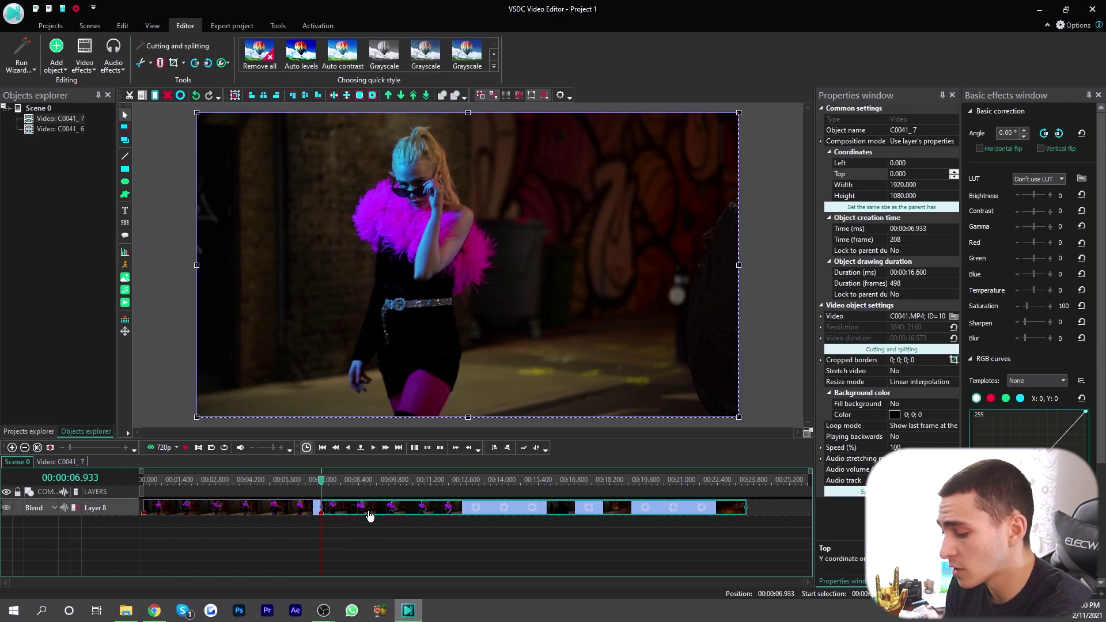
key(Delete)
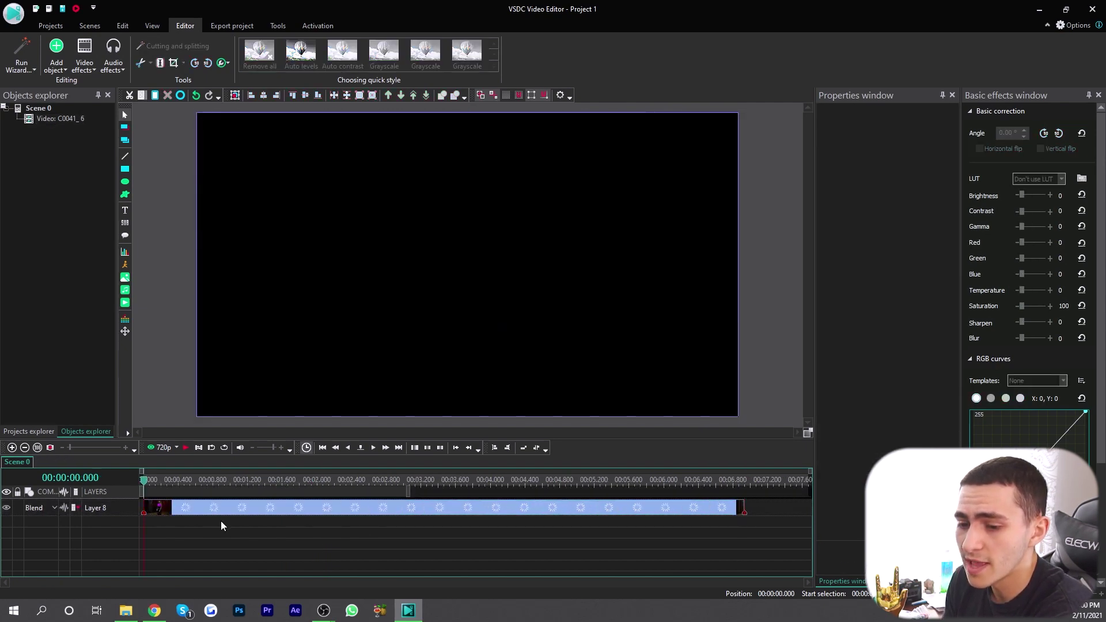
Step: Look through the Special FX and Transforms video effects available for the trimmed clip
click(210, 509)
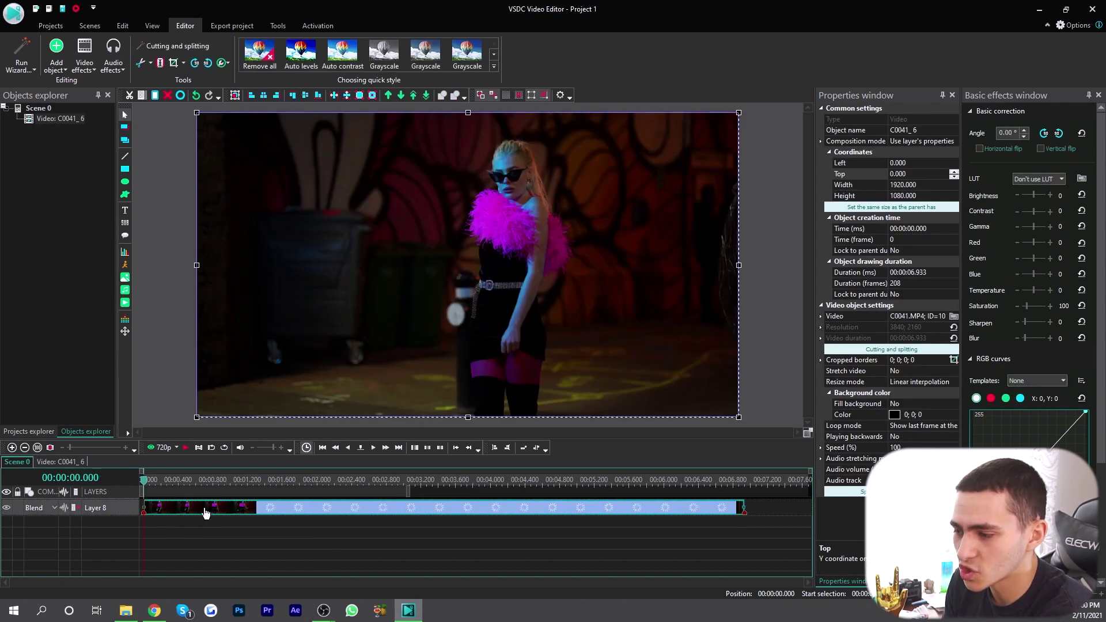
click(84, 64)
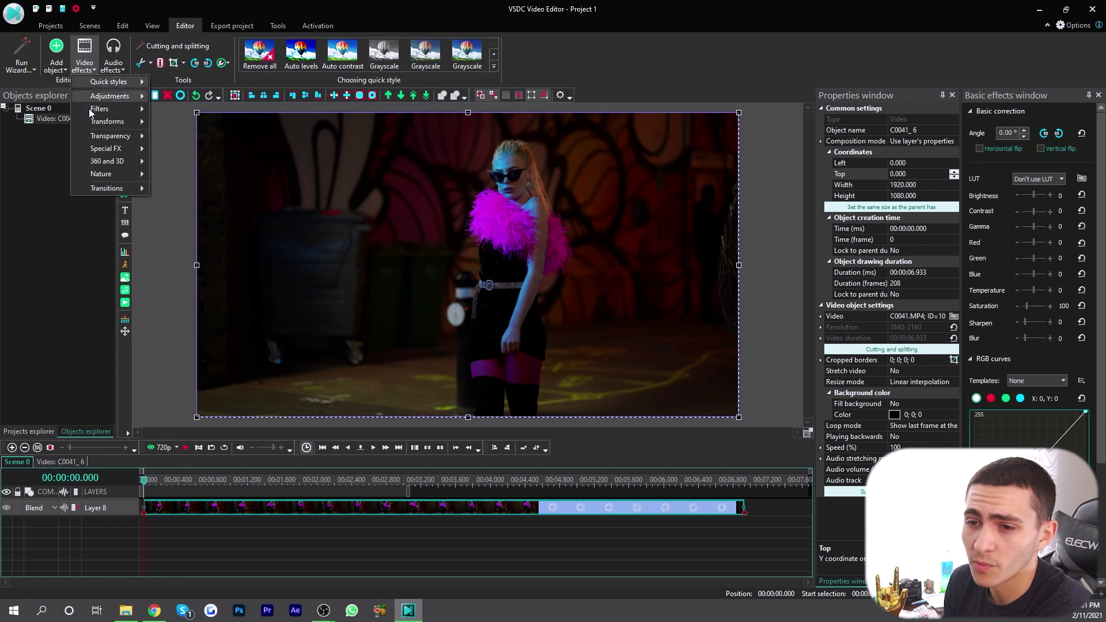
mouse_move(123, 151)
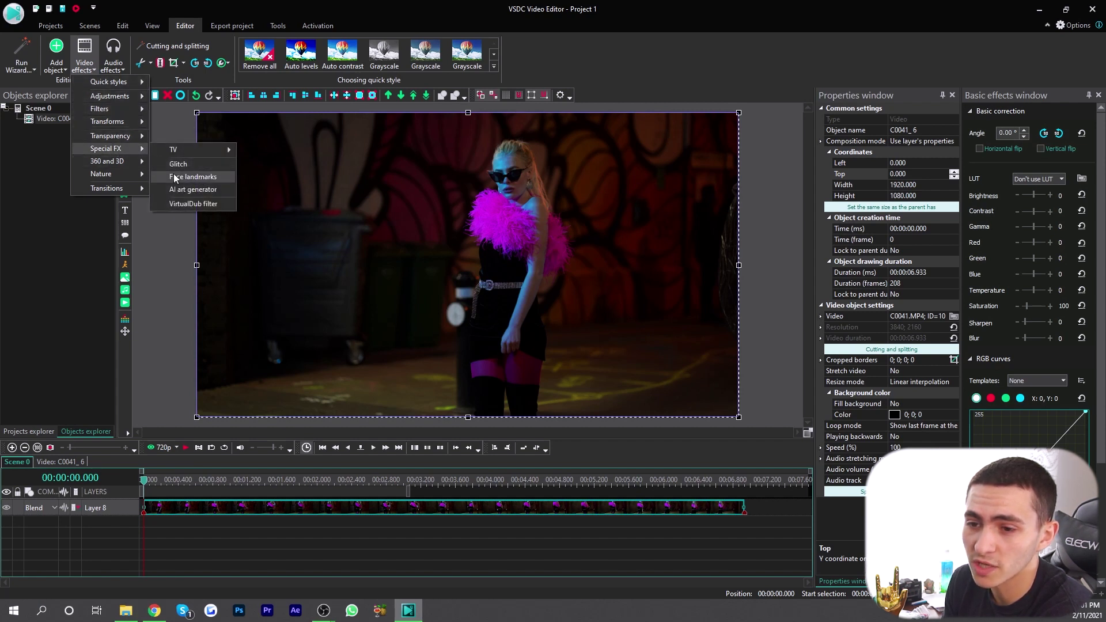
mouse_move(131, 123)
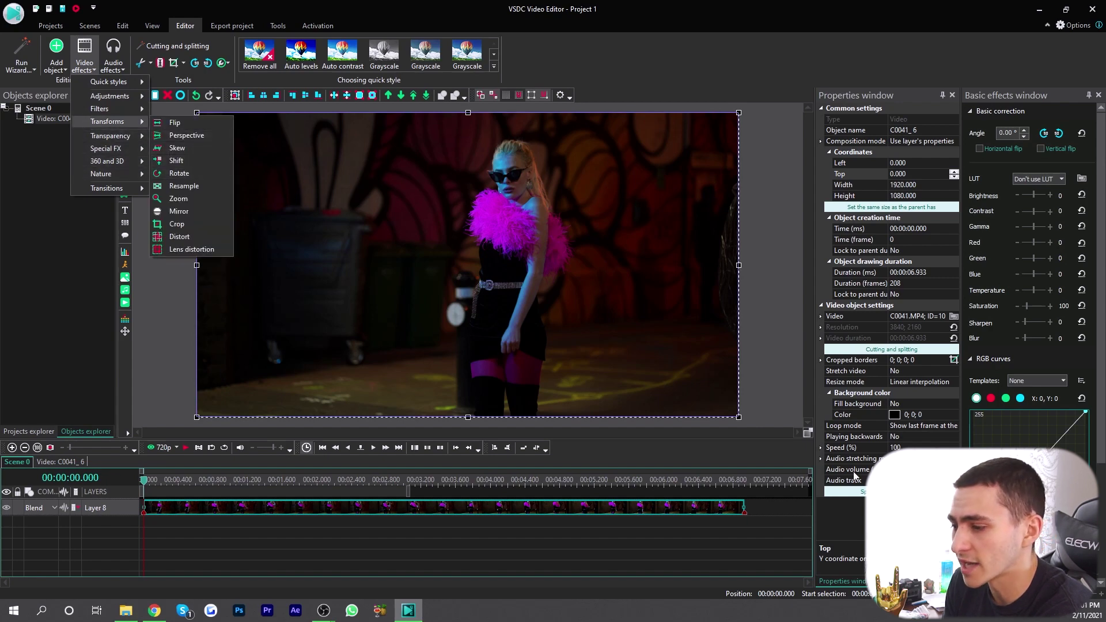
click(859, 174)
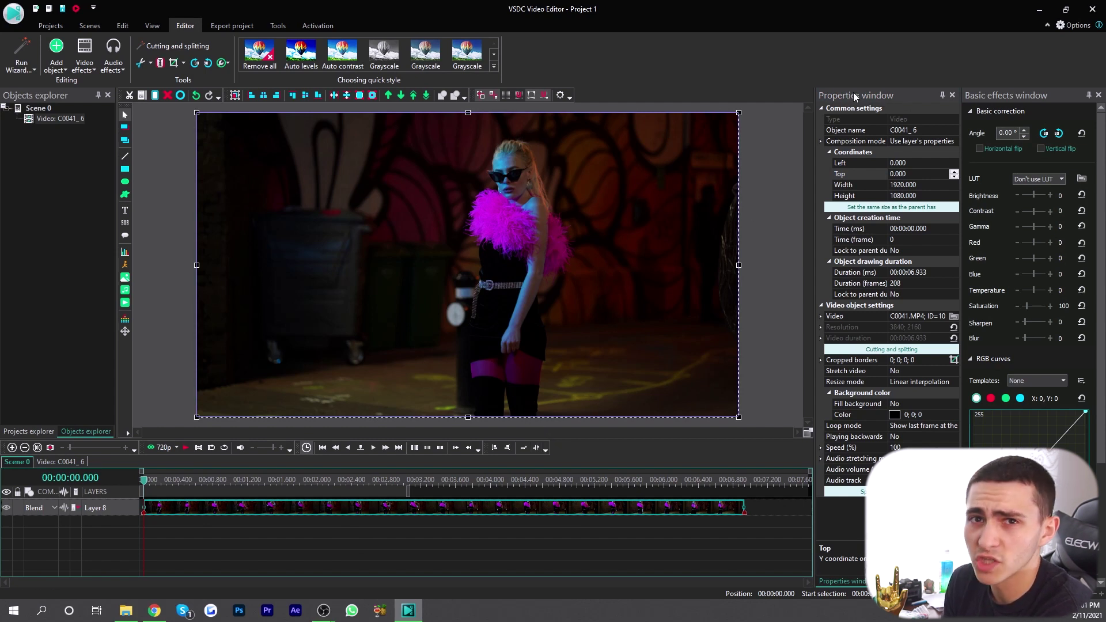
click(93, 53)
click(93, 62)
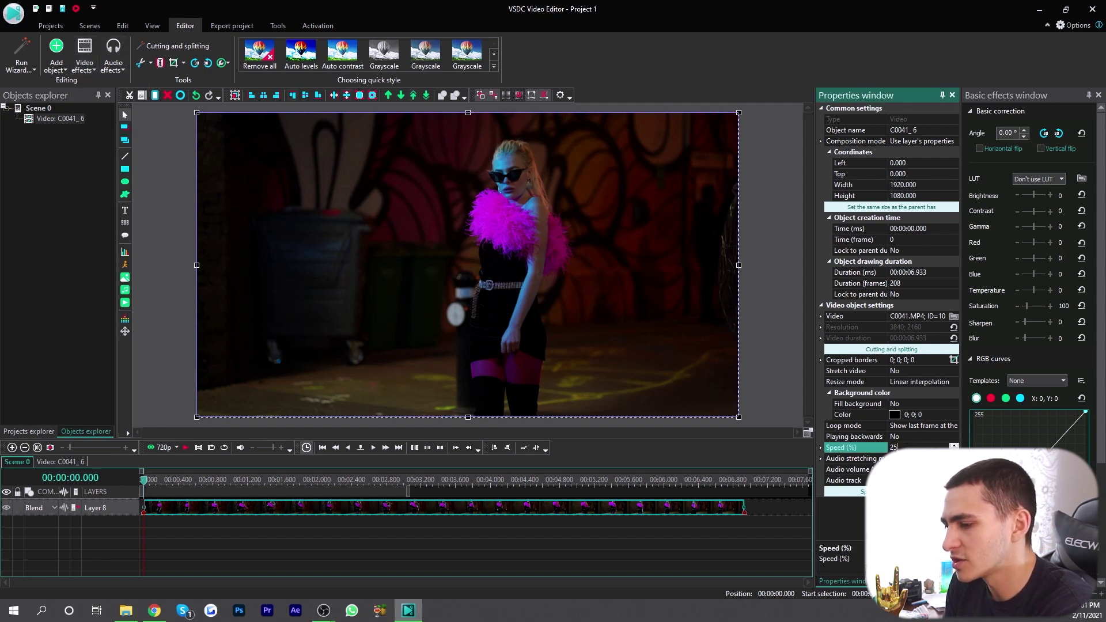
Step: Set the clip's speed to 25% and preview the slowed footage at 720p
click(821, 448)
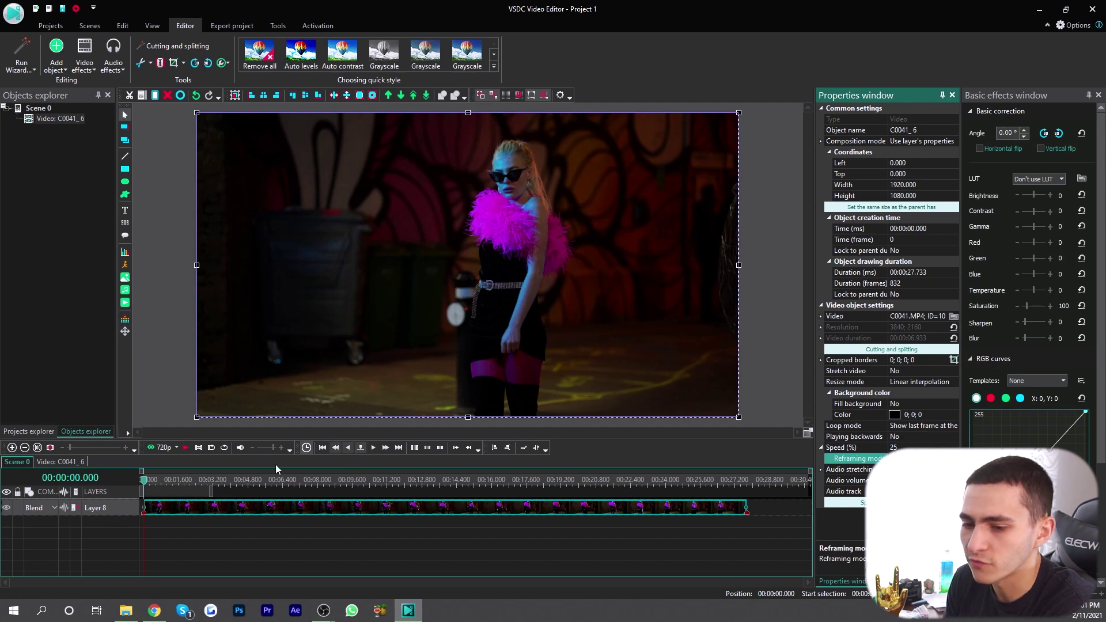
click(176, 448)
click(164, 450)
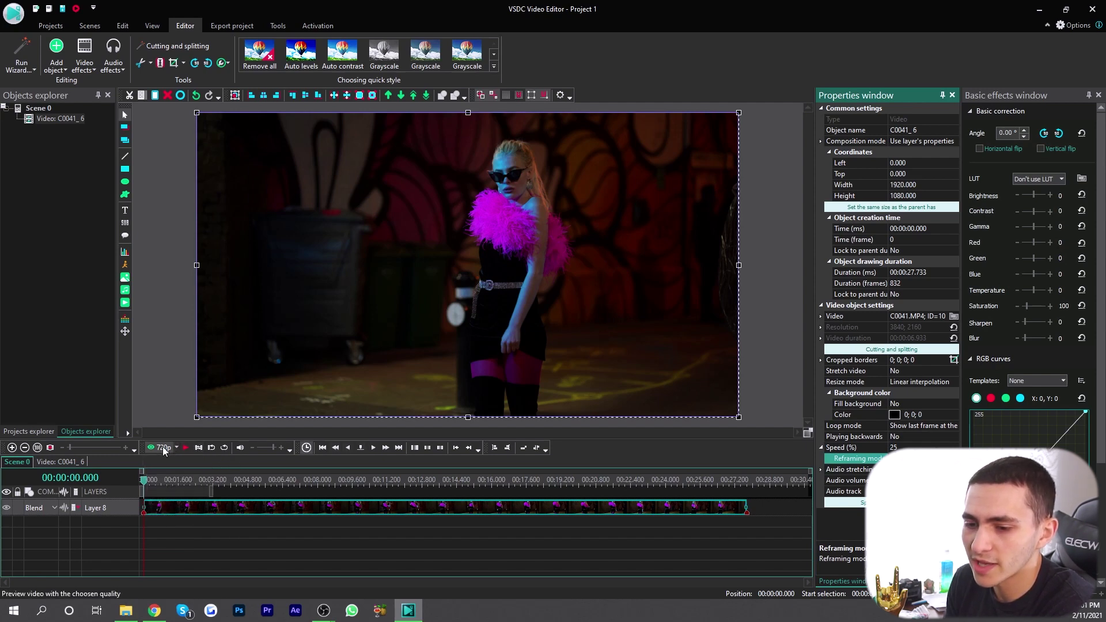
click(163, 450)
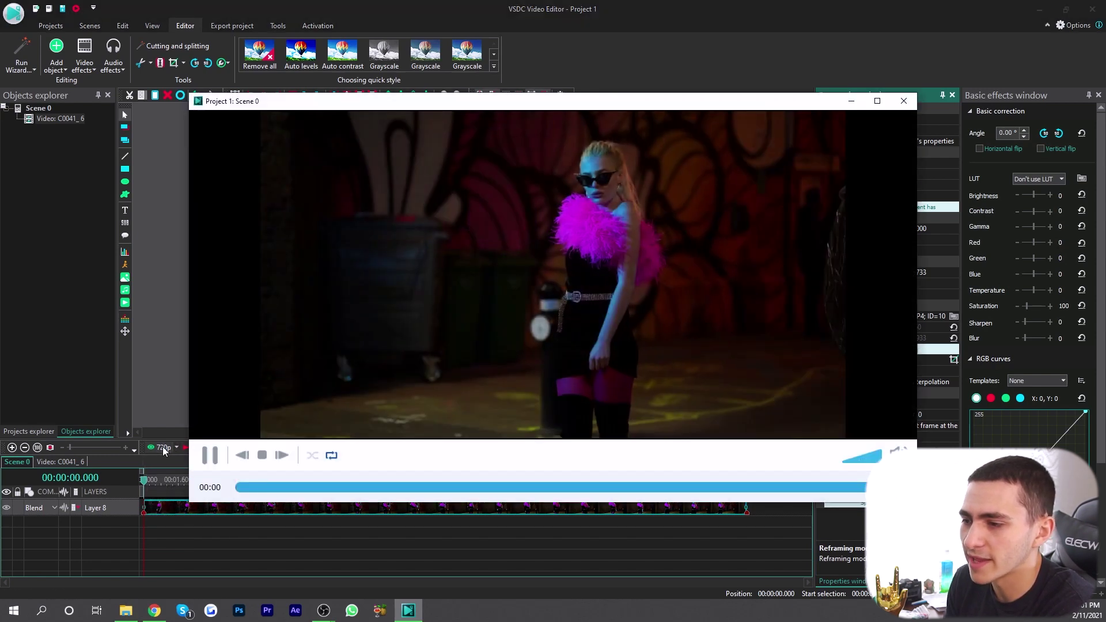
click(905, 104)
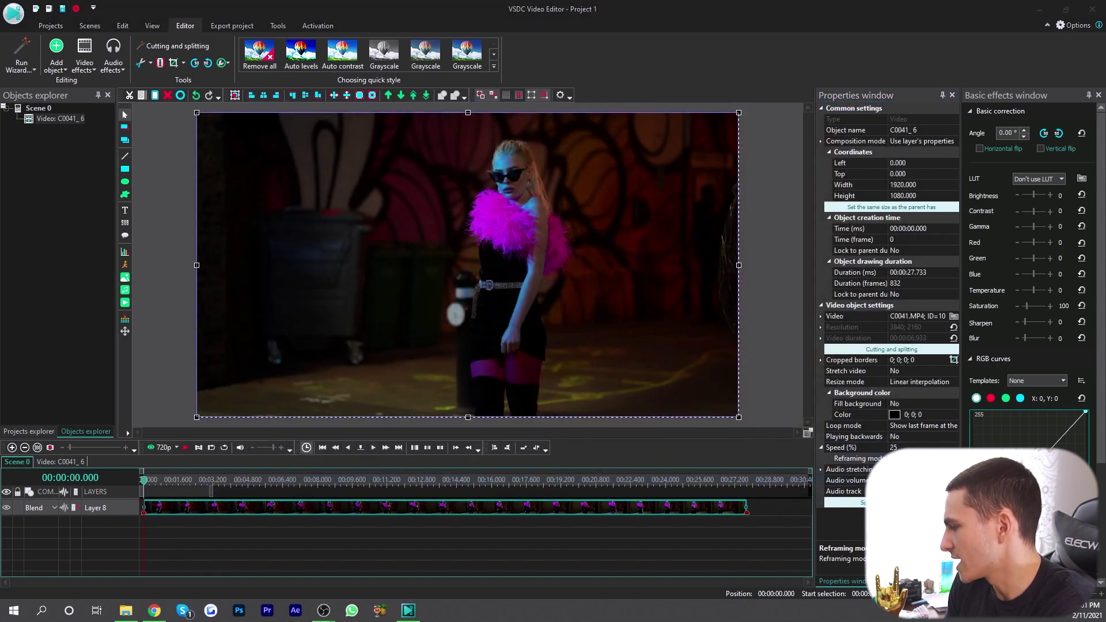
click(371, 547)
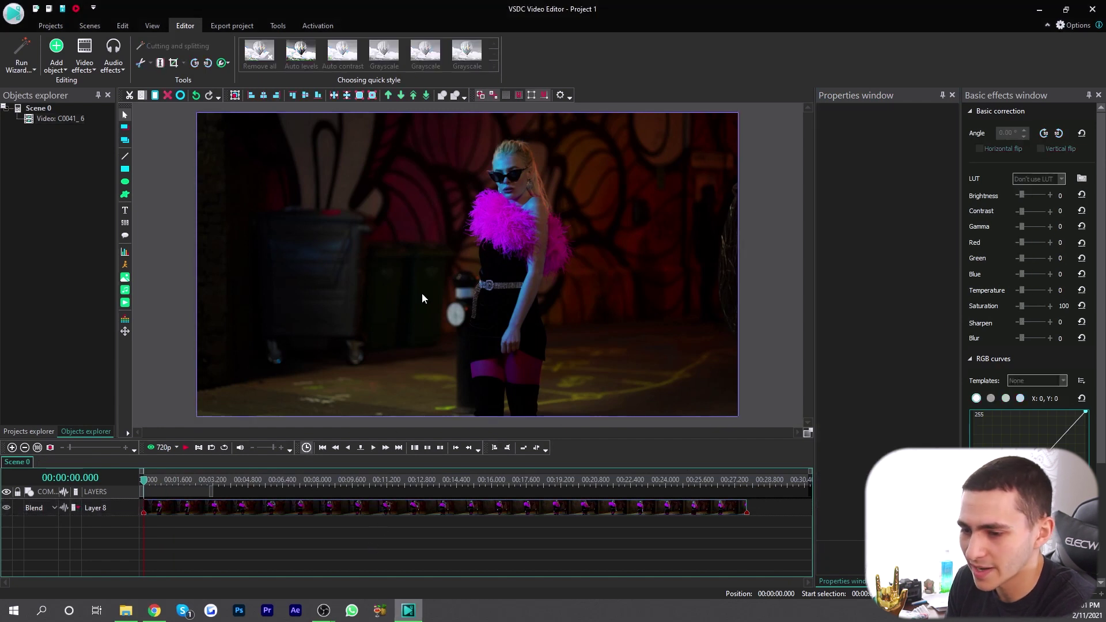
key(space)
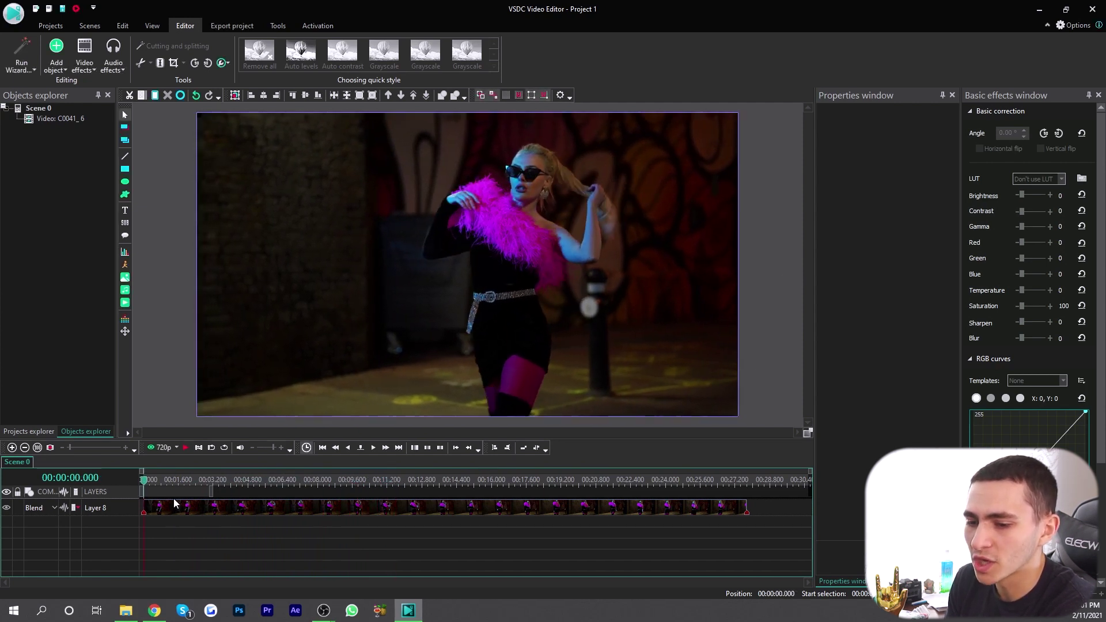
Step: Set the slowed clip's reframing mode to optical flow and briefly play it back in the editor
click(259, 510)
click(315, 509)
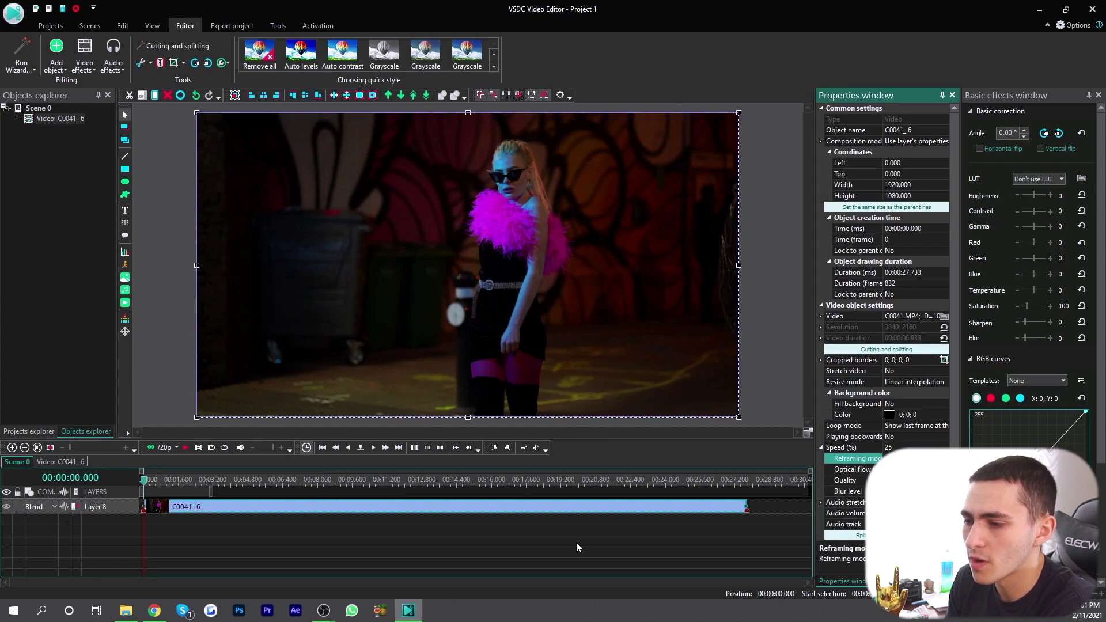
key(space)
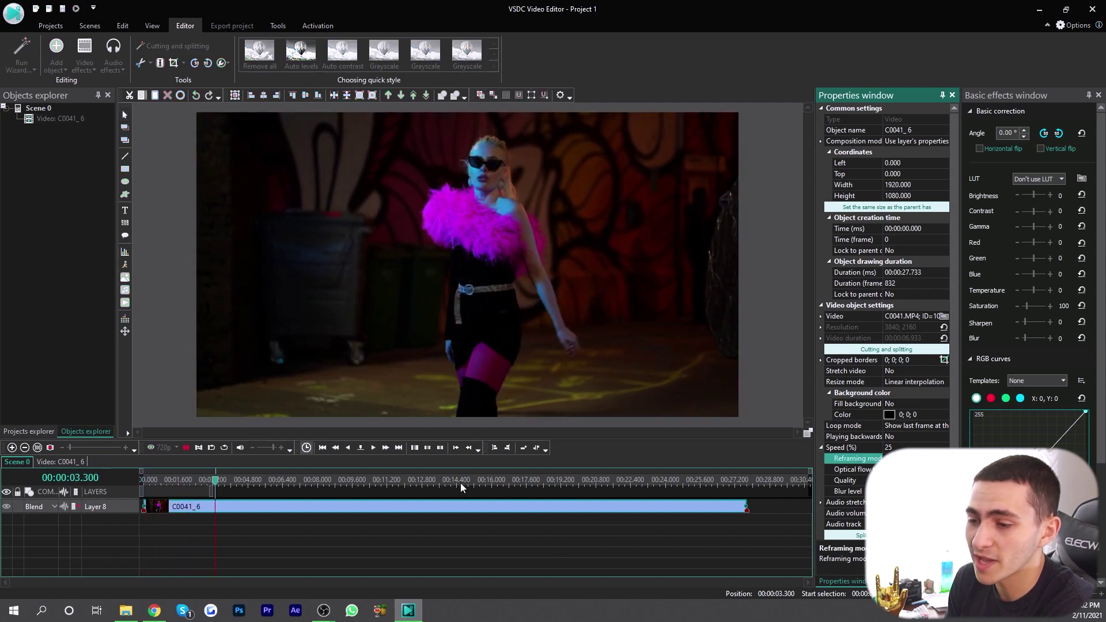
key(space)
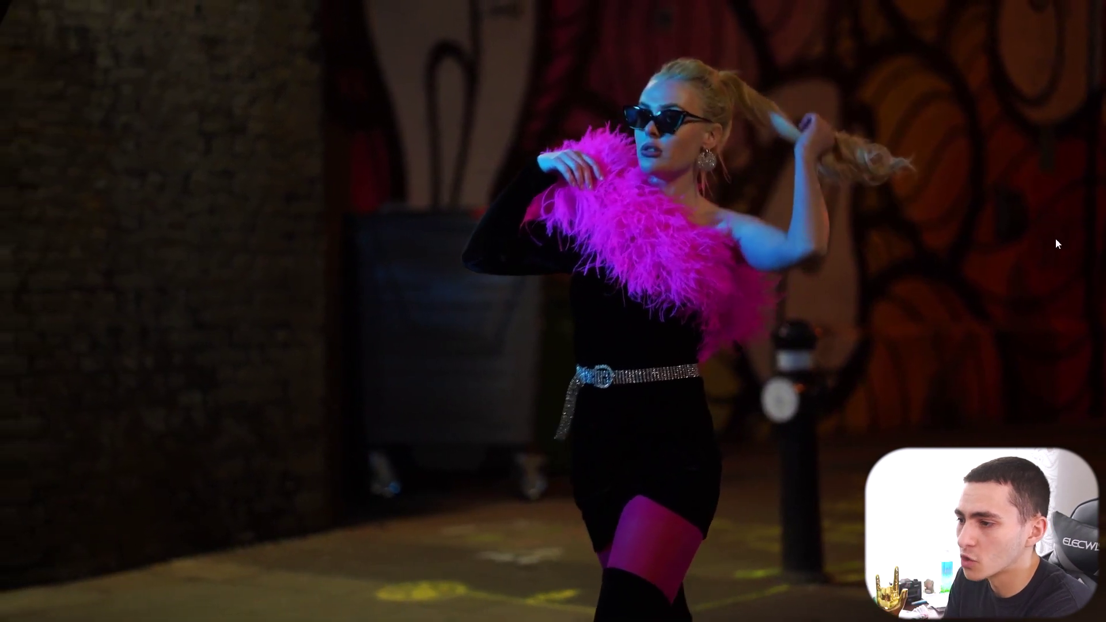
Step: Watch the exported Optical Flow video, replay it to check the slow motion, and close the player
mouse_move(811, 250)
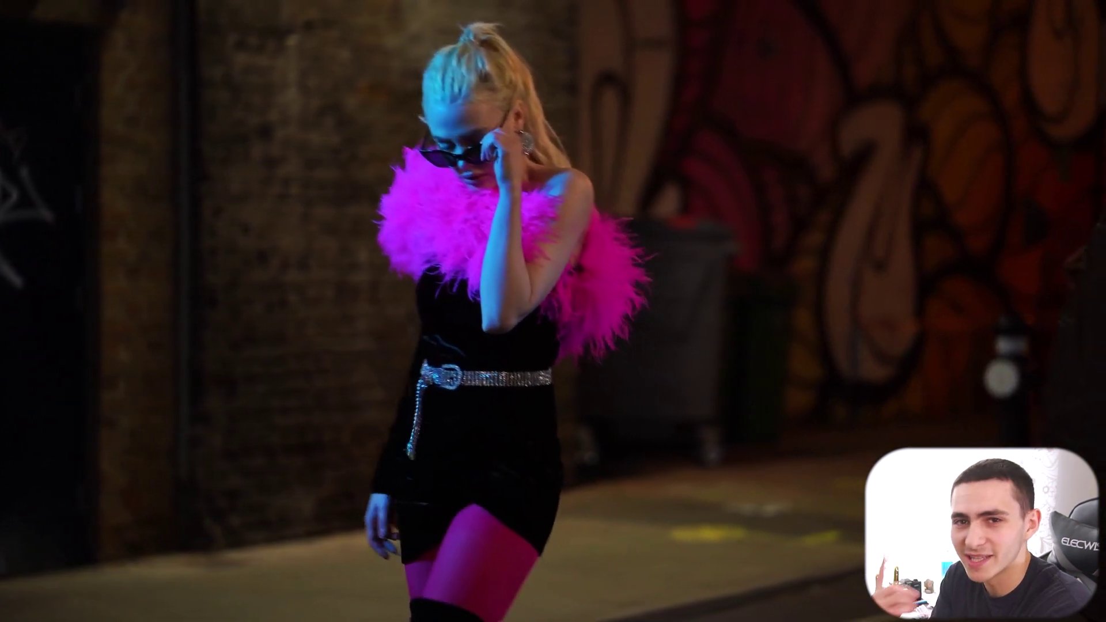
key(space)
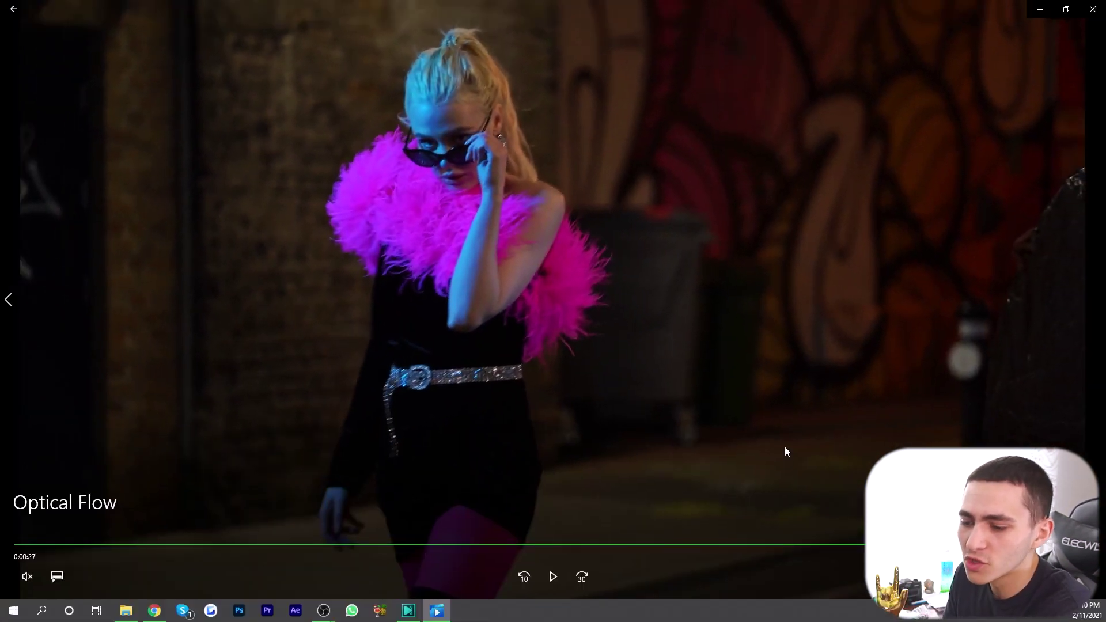
click(566, 576)
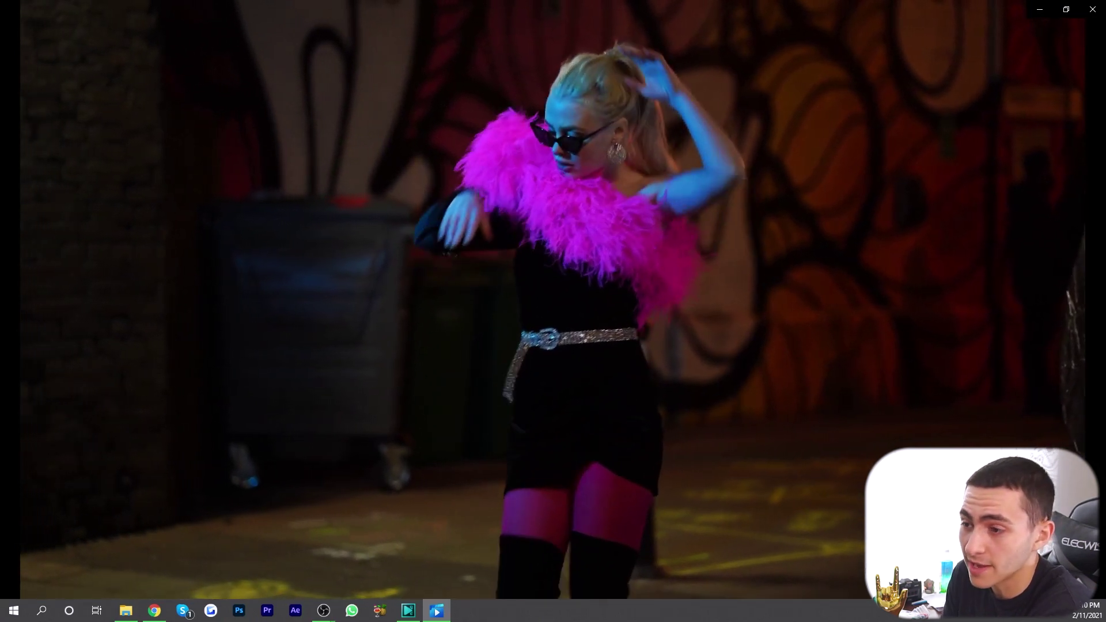
mouse_move(913, 191)
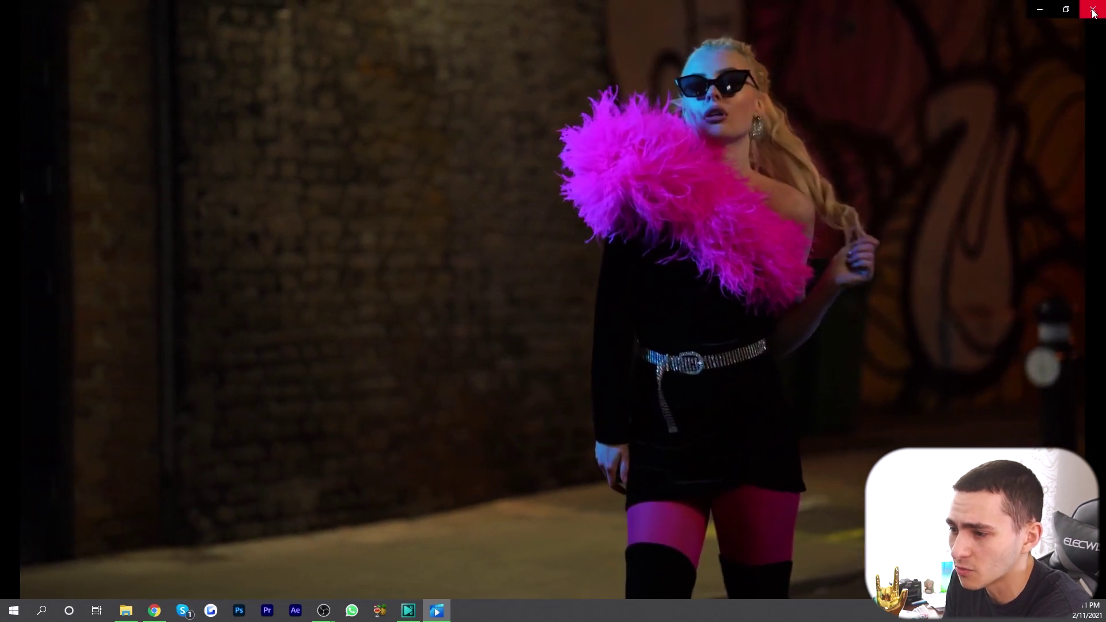
click(1091, 12)
Step: Return from the export settings to the scene timeline in the video editor
click(908, 242)
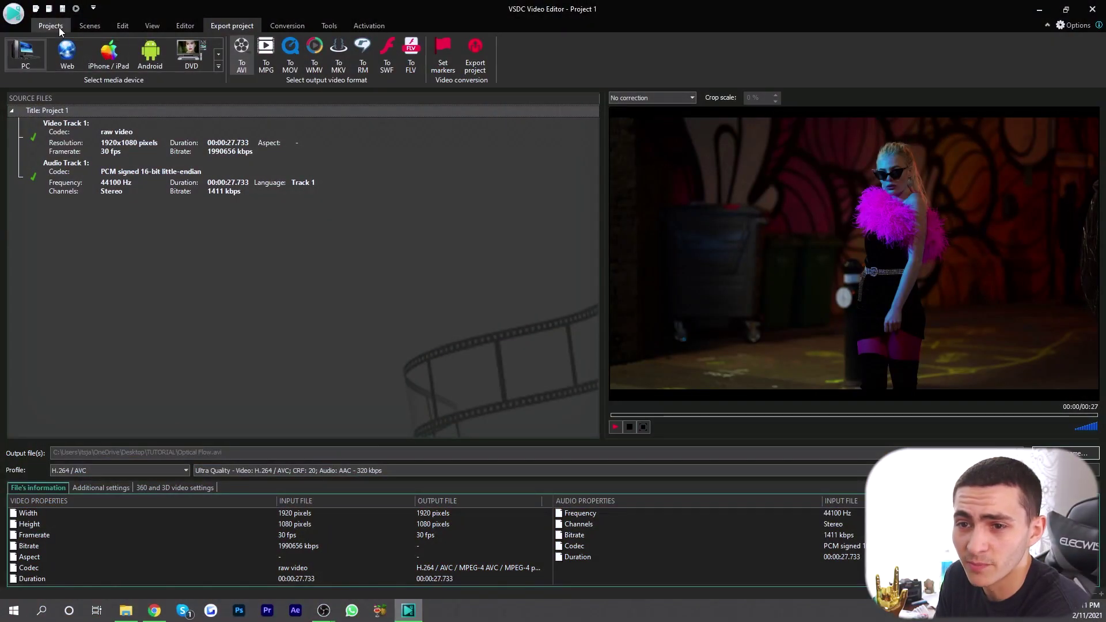
click(59, 27)
click(185, 25)
click(249, 532)
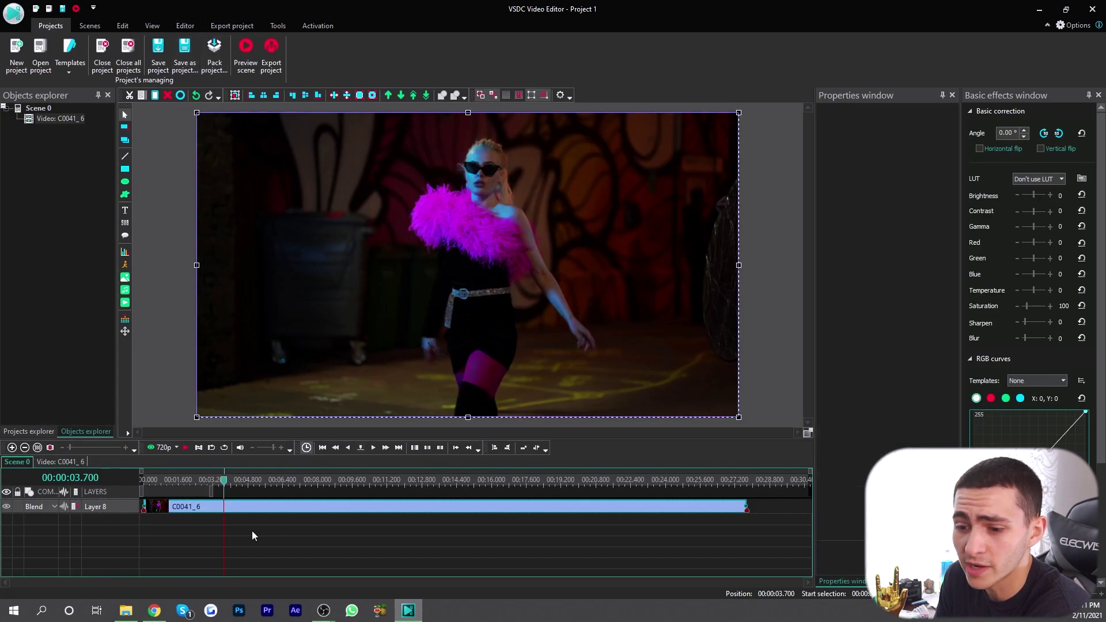
Step: Open the TUTORIAL folder, play the C0002 green-screen video to review it, and close the player
click(125, 611)
click(902, 316)
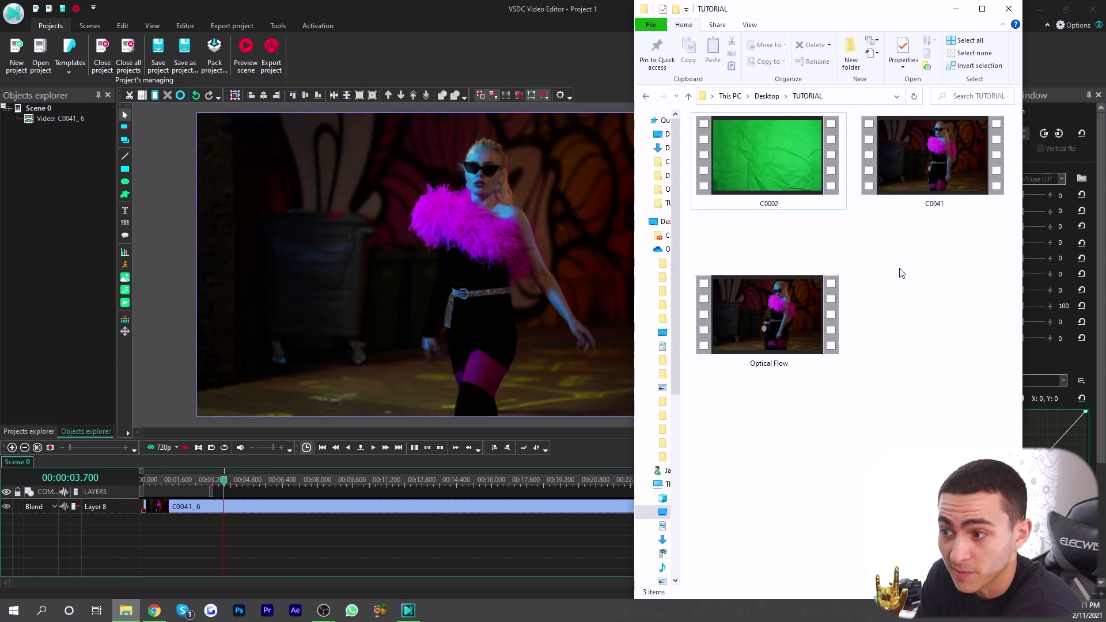
double_click(793, 165)
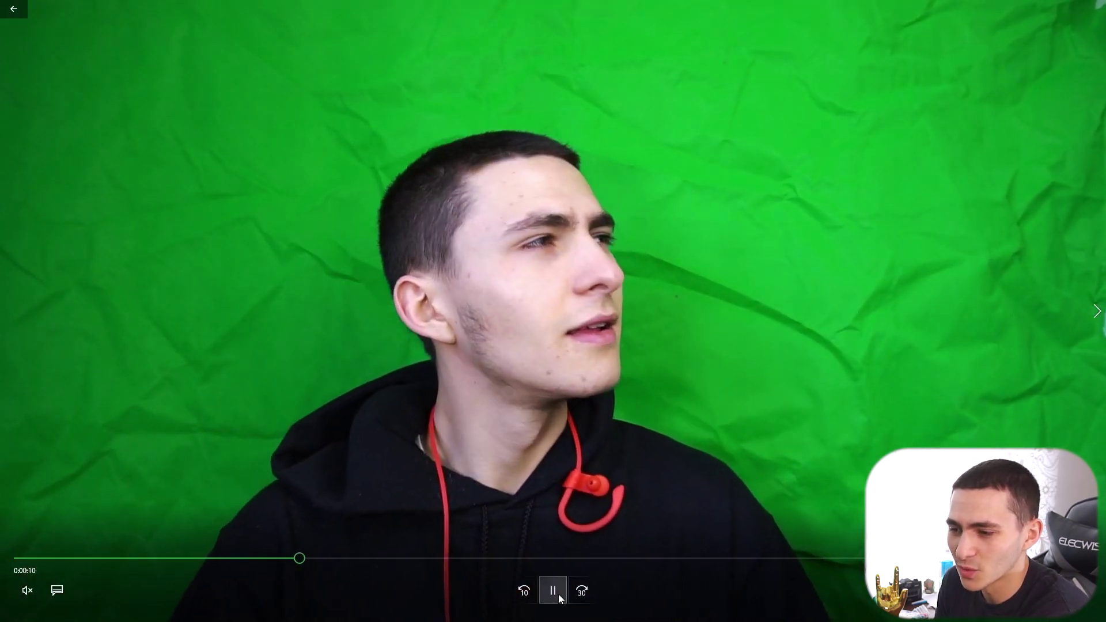
click(553, 591)
key(Escape)
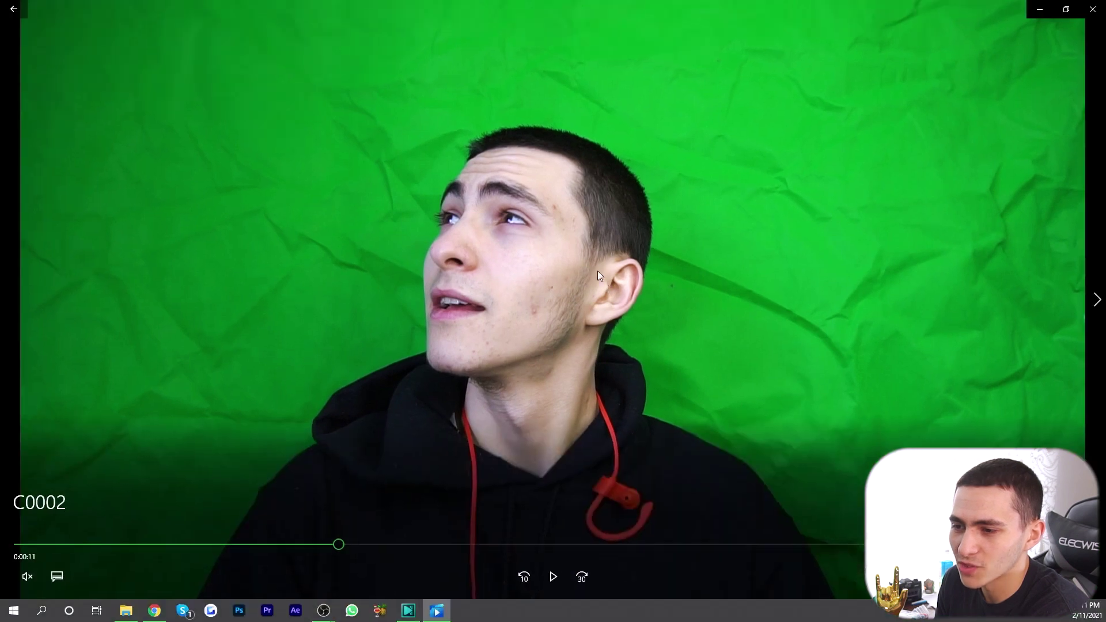
click(1099, 12)
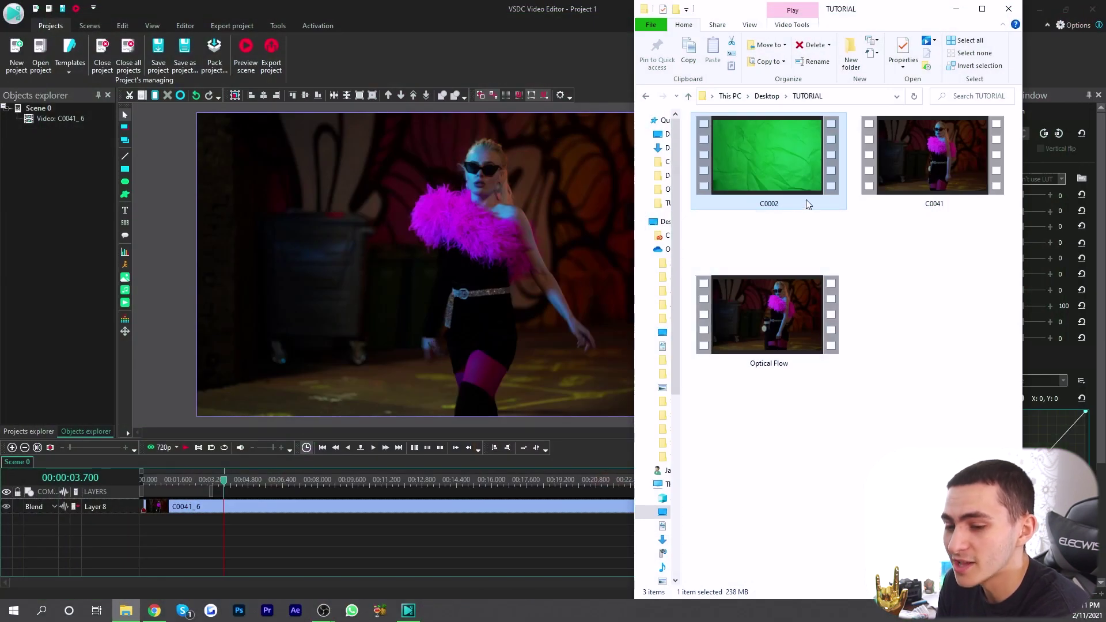
Step: Delete the slowed C0041 clip from the scene timeline
click(19, 465)
click(179, 512)
key(Delete)
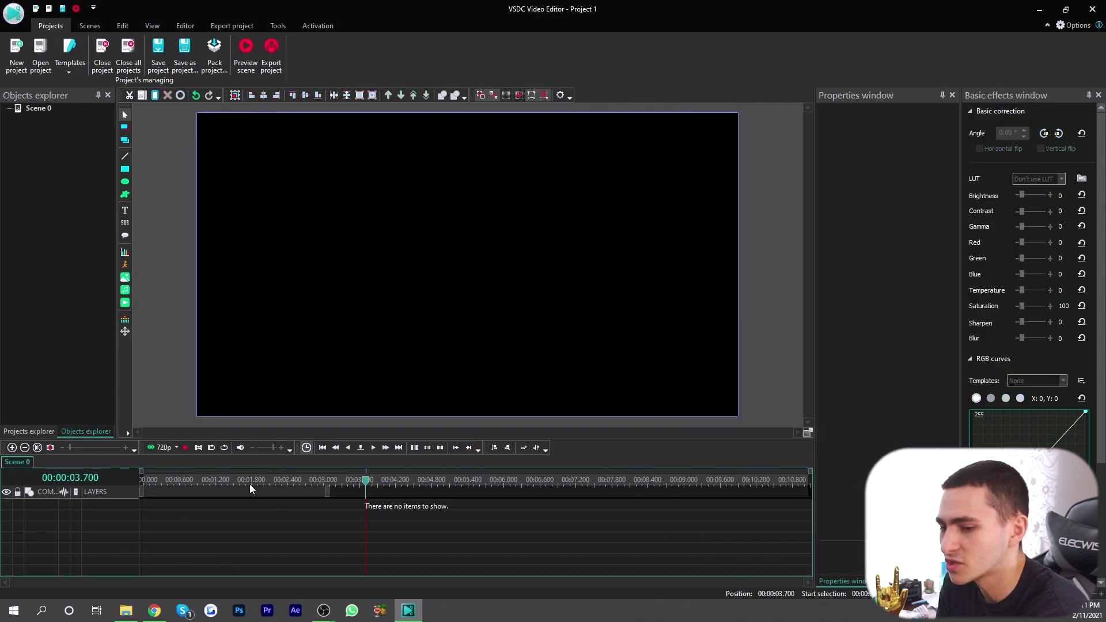
Step: Add the C0002 green-screen video at the start of the scene and move the playhead to 00:00:06.300
click(126, 610)
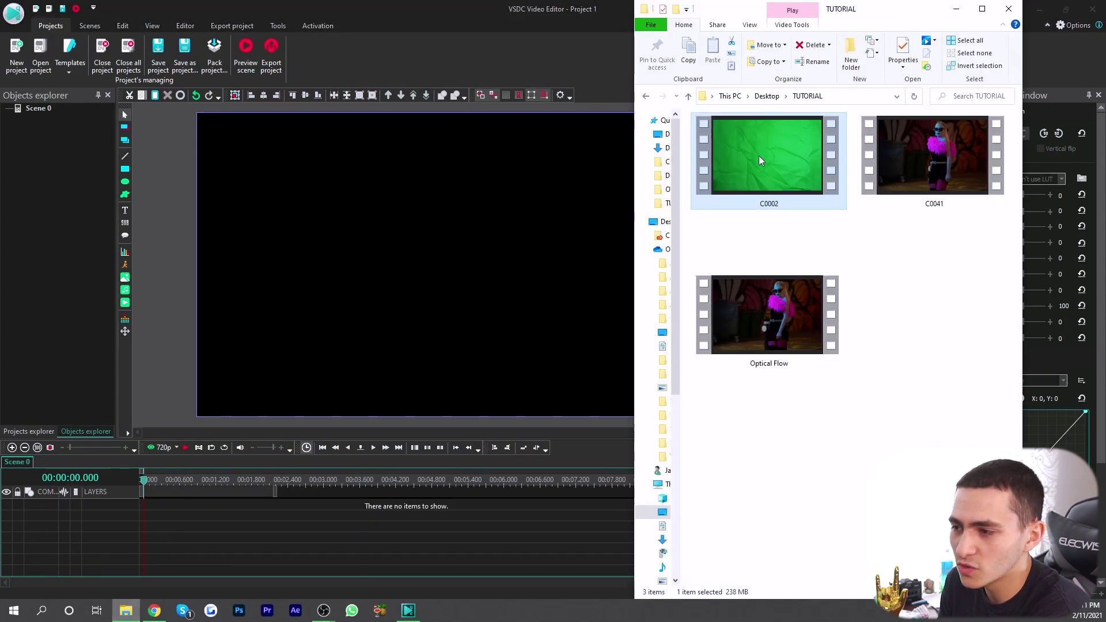
drag(146, 510, 244, 487)
click(151, 526)
click(244, 509)
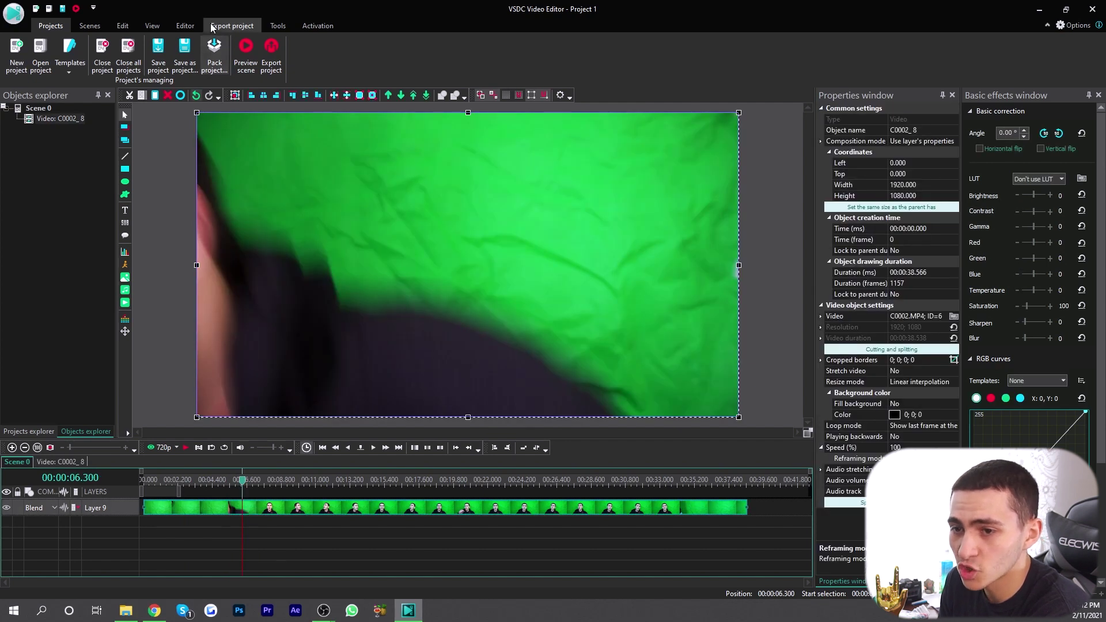
Step: Split the C0002 green-screen clip at the 00:00:06.300 playhead position
click(120, 26)
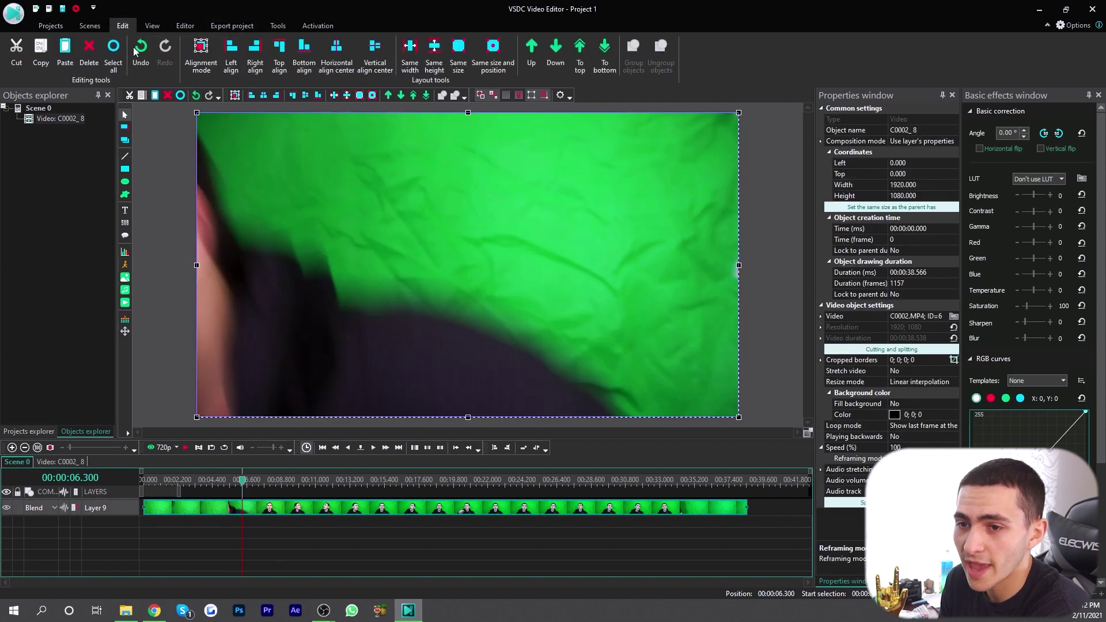
click(182, 26)
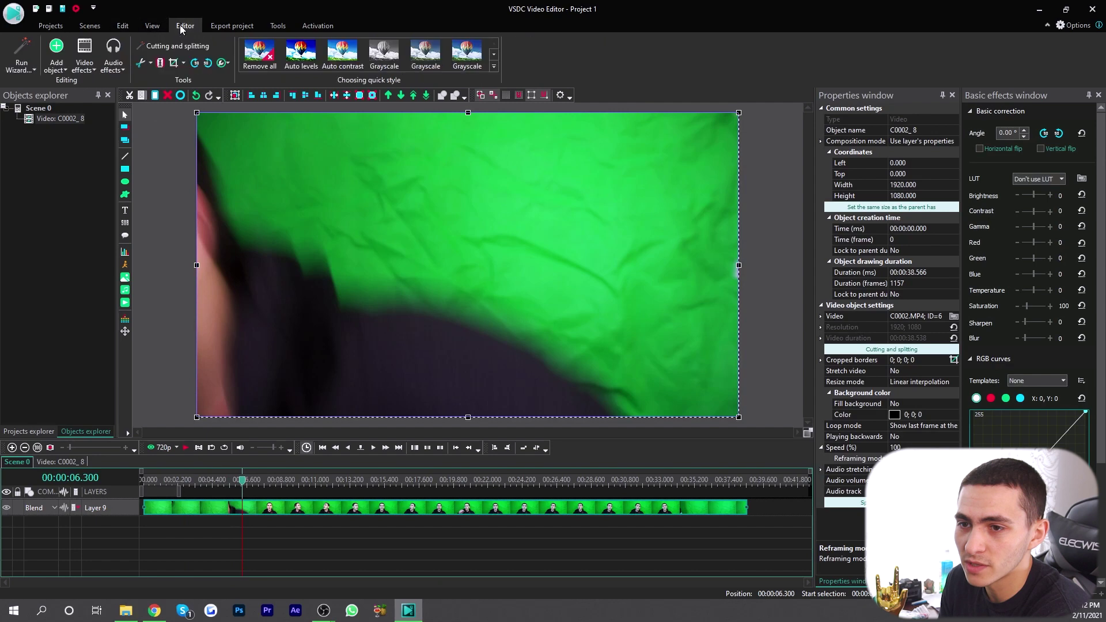
click(160, 63)
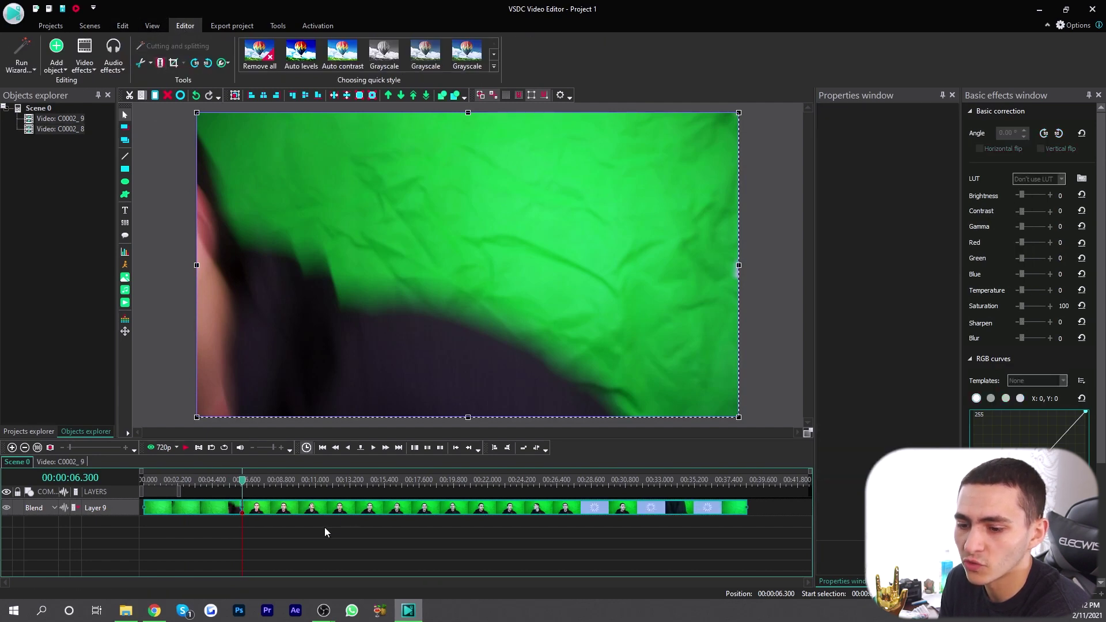
Step: Delete the part of the C0002 clip before the cut, move the remaining part to the scene start, and rewind the playhead
key(Delete)
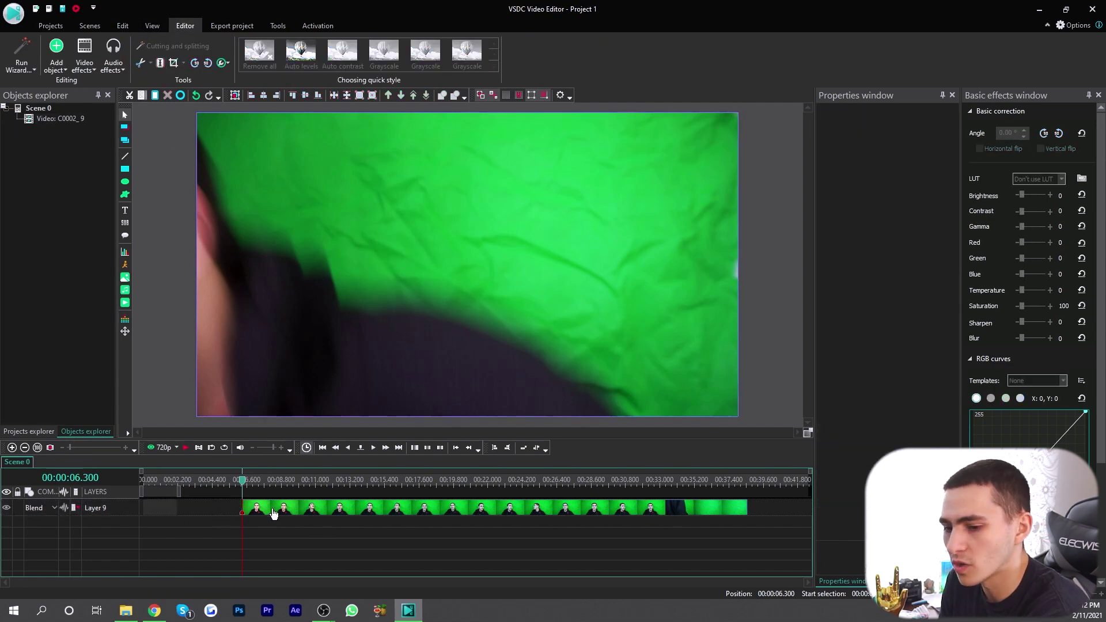
drag(271, 511, 158, 518)
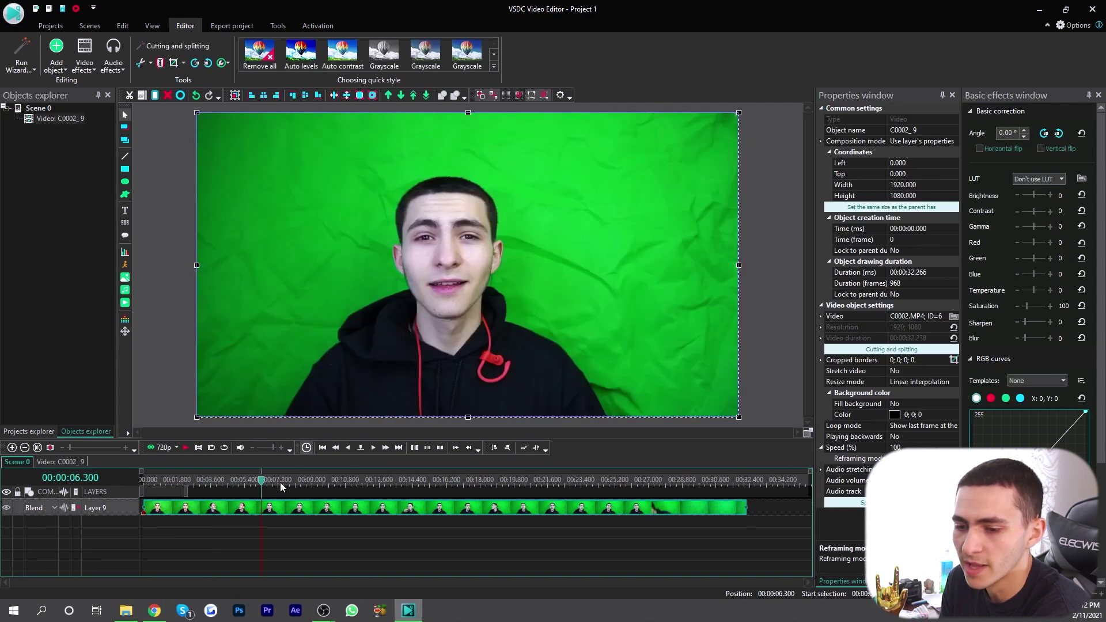
key(Home)
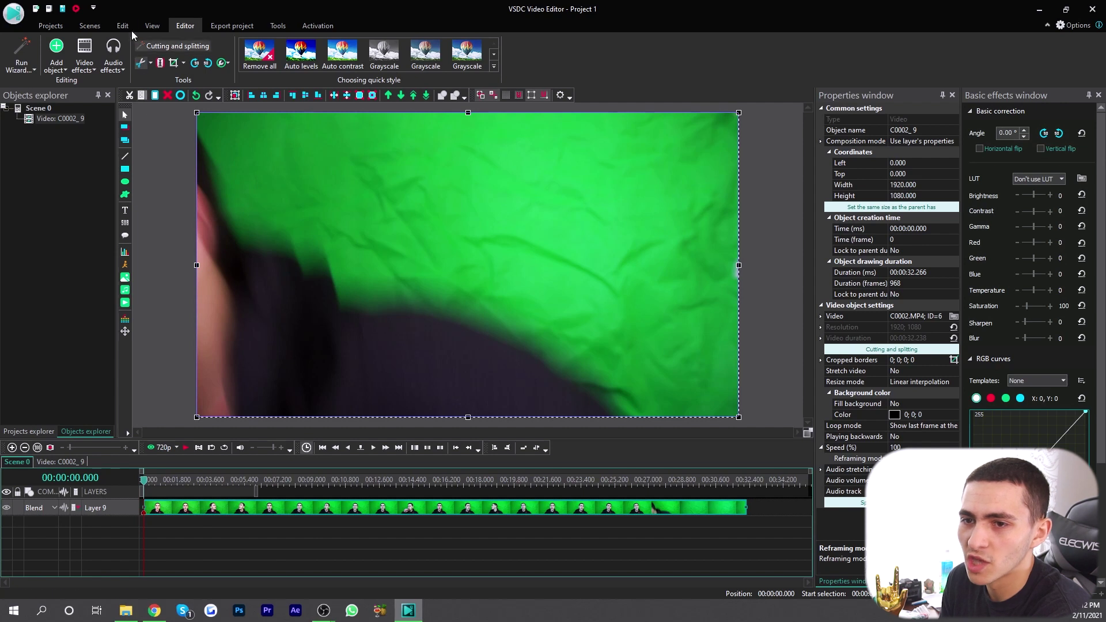
Step: Apply the Background remover transparency effect to the trimmed clip, keeping its mode at By YUV chromakey color
click(84, 57)
mouse_move(110, 136)
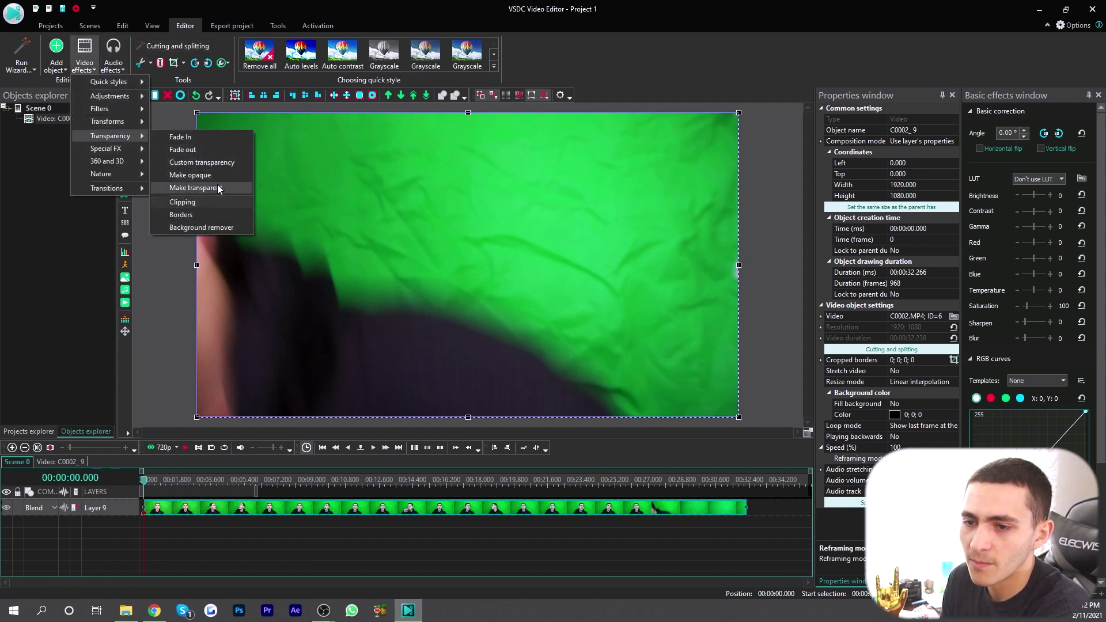
click(222, 228)
click(668, 362)
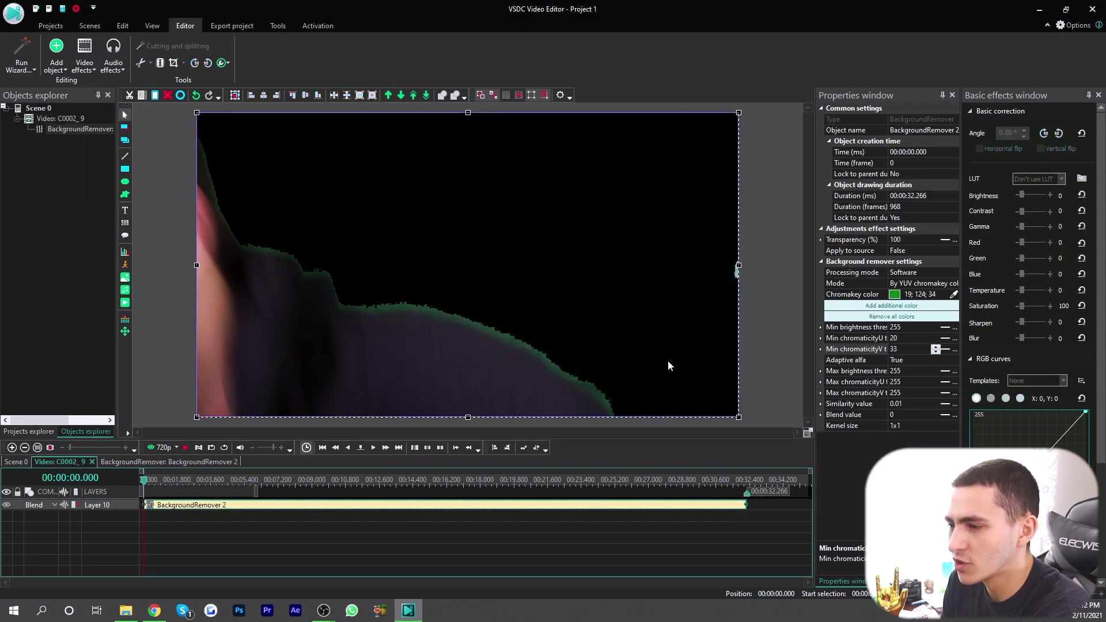
click(952, 280)
click(954, 283)
click(936, 298)
Step: Play the keyed clip, move the playhead back to 00:00:06.000, and replay that part to check for leftover green
click(374, 448)
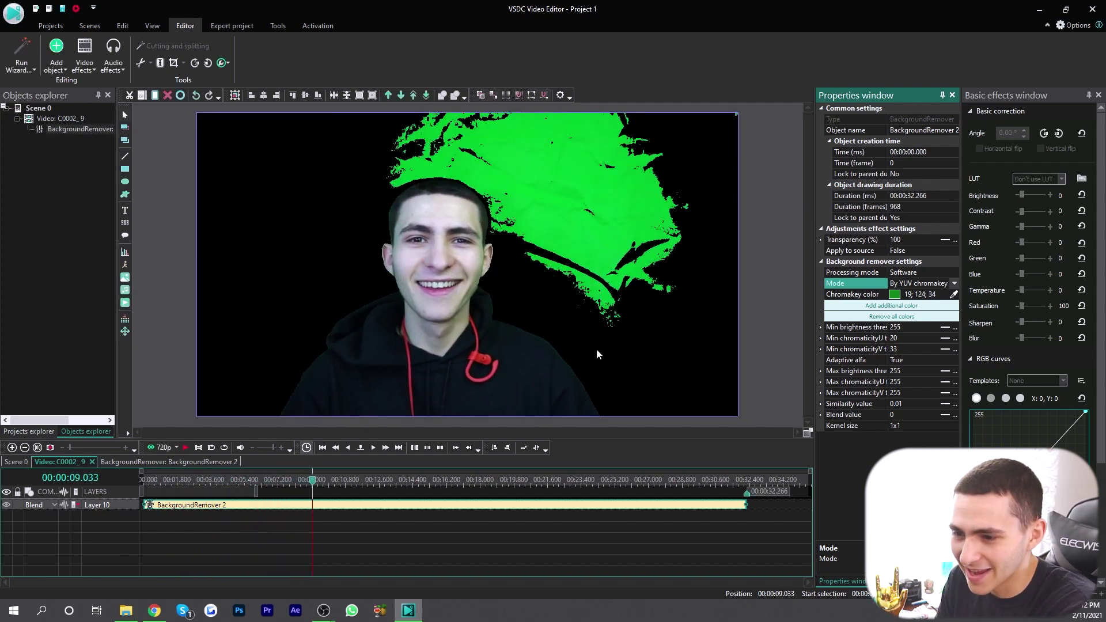
click(319, 489)
drag(318, 488, 255, 488)
key(space)
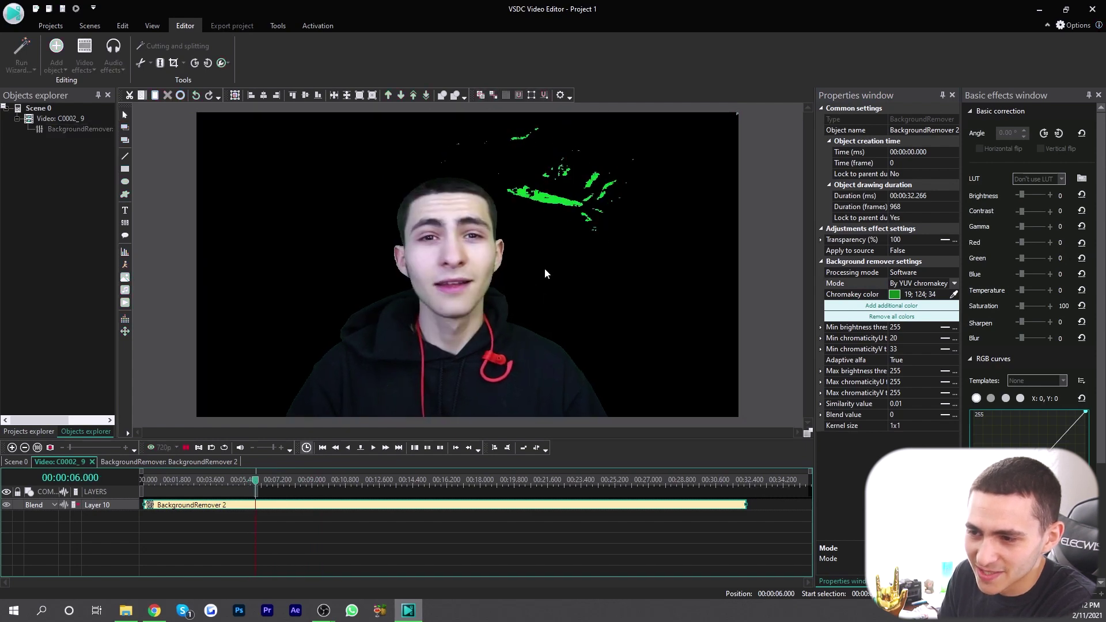
key(space)
Step: Raise the background remover's Min chromaticityV threshold to 41
click(832, 349)
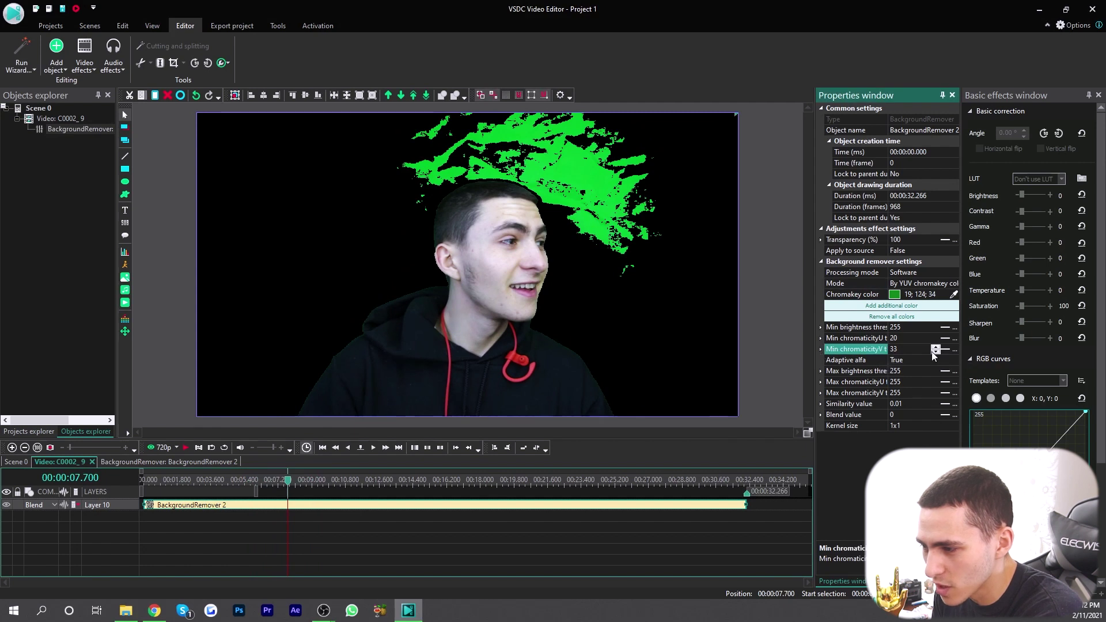
click(955, 350)
drag(637, 567, 642, 565)
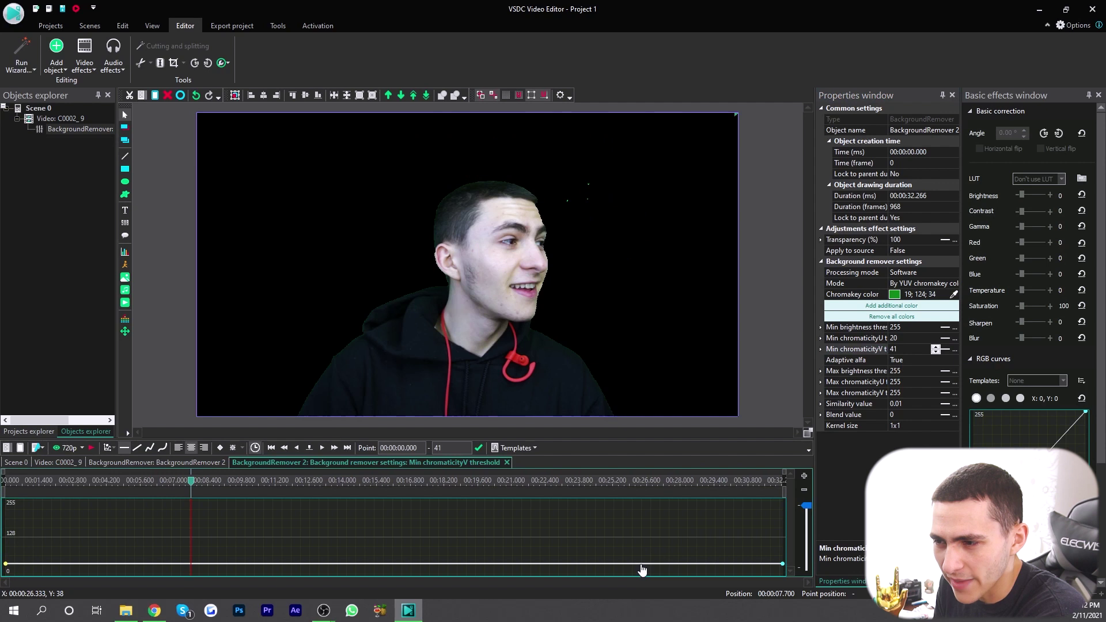
Step: Review the background remover's mode options, keep By YUV chromakey color, and play the clip to check the key
click(929, 280)
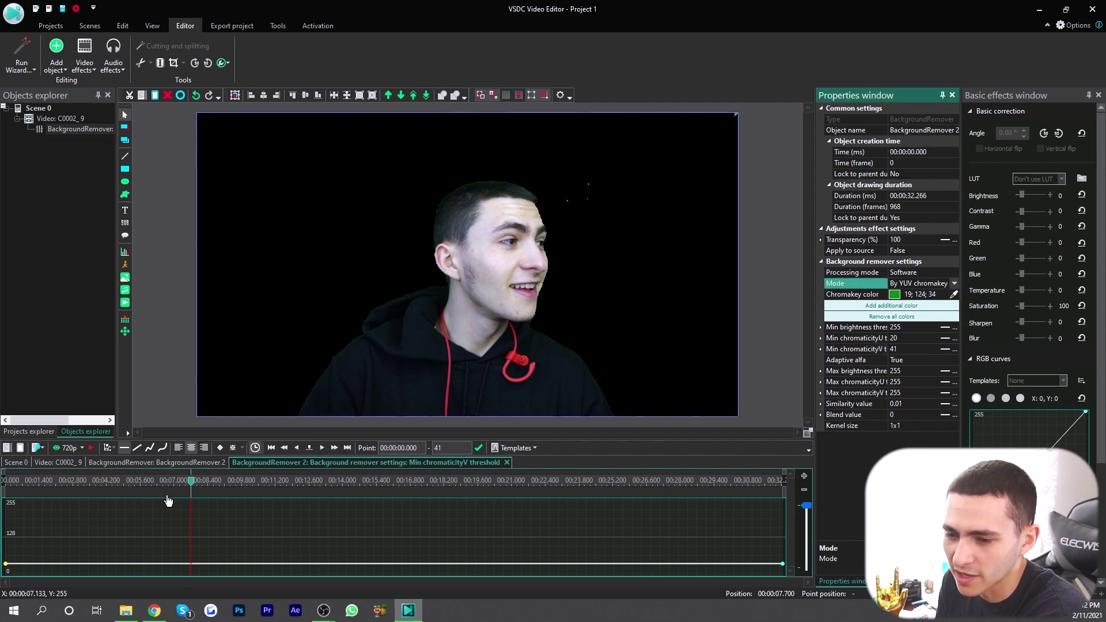
click(954, 284)
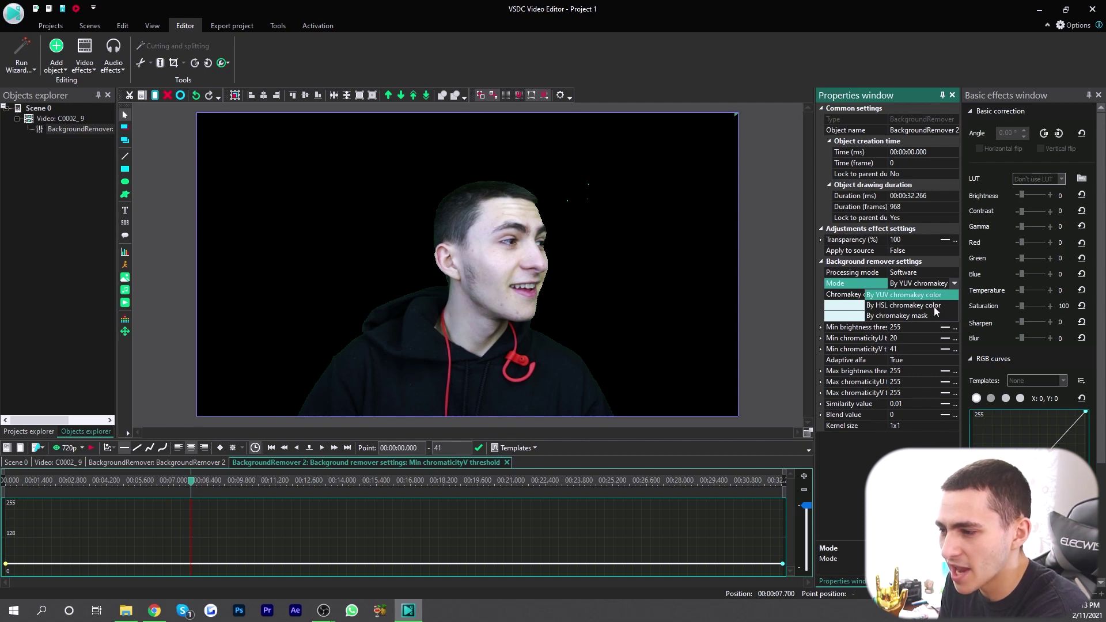
click(907, 295)
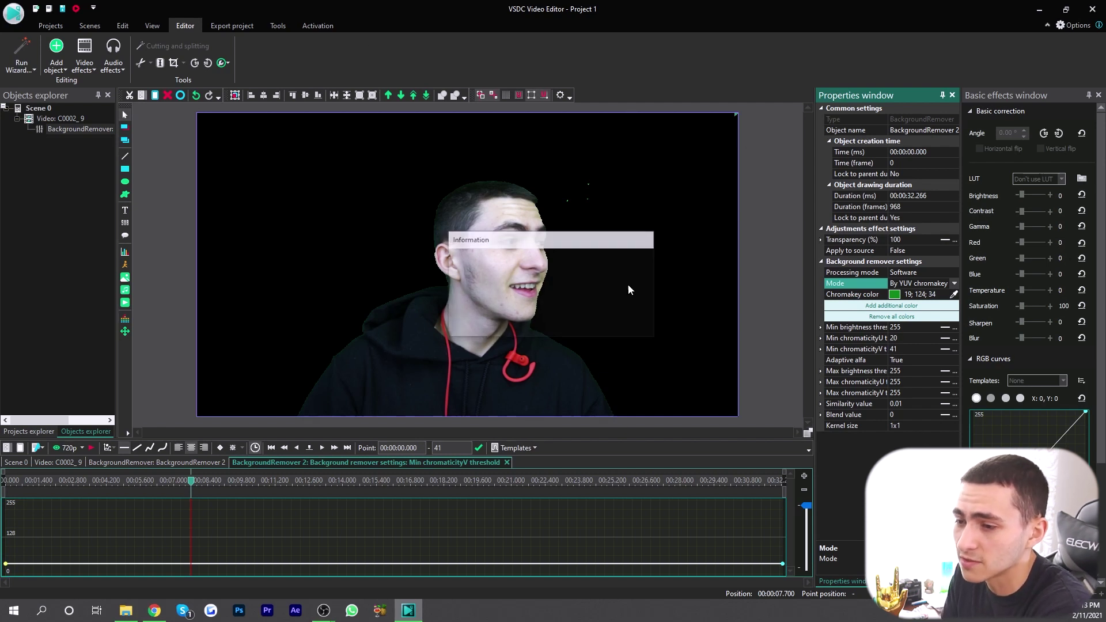
key(space)
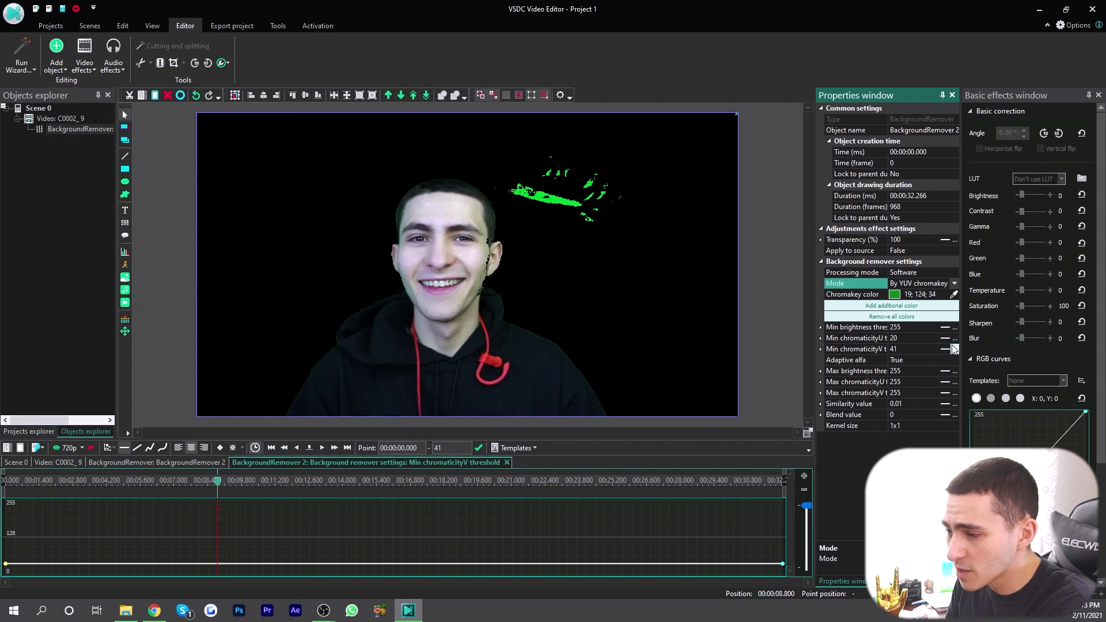
Step: Adjust the Min chromaticityV threshold curve, trying 45 and settling on 39
click(921, 349)
click(699, 567)
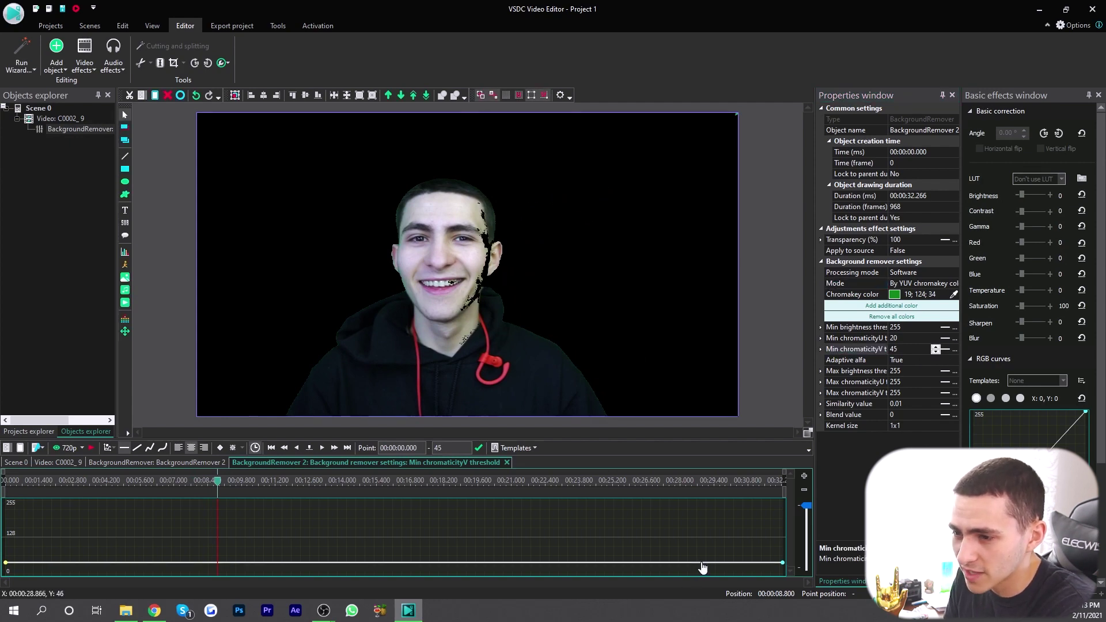
drag(701, 569, 704, 572)
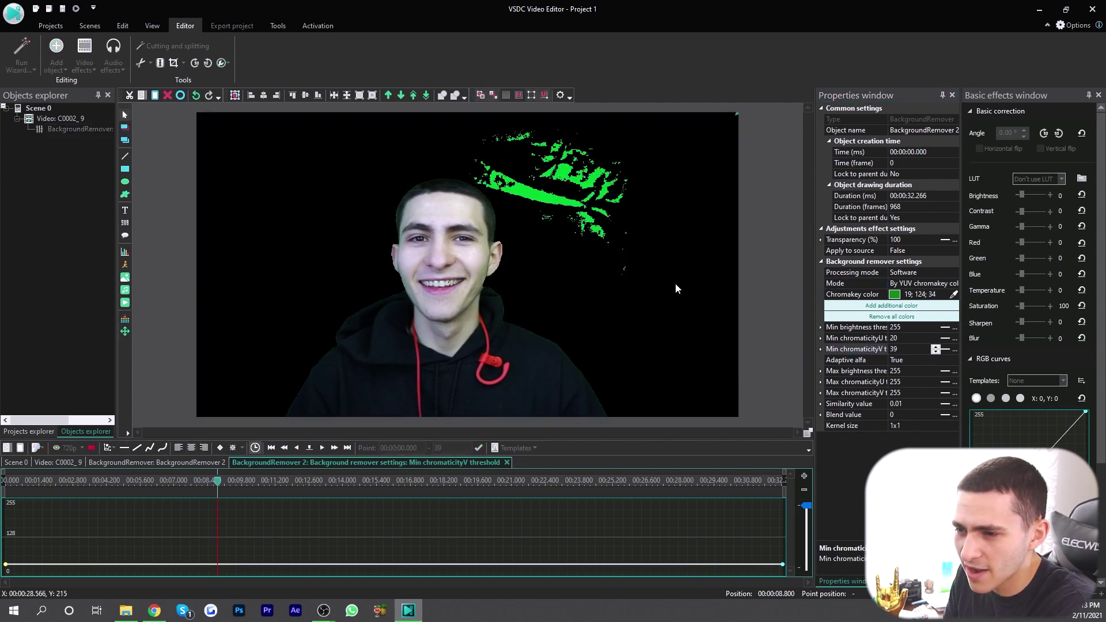
Step: Preview the keyed clip from the current position and again from the start to judge the YUV key
key(space)
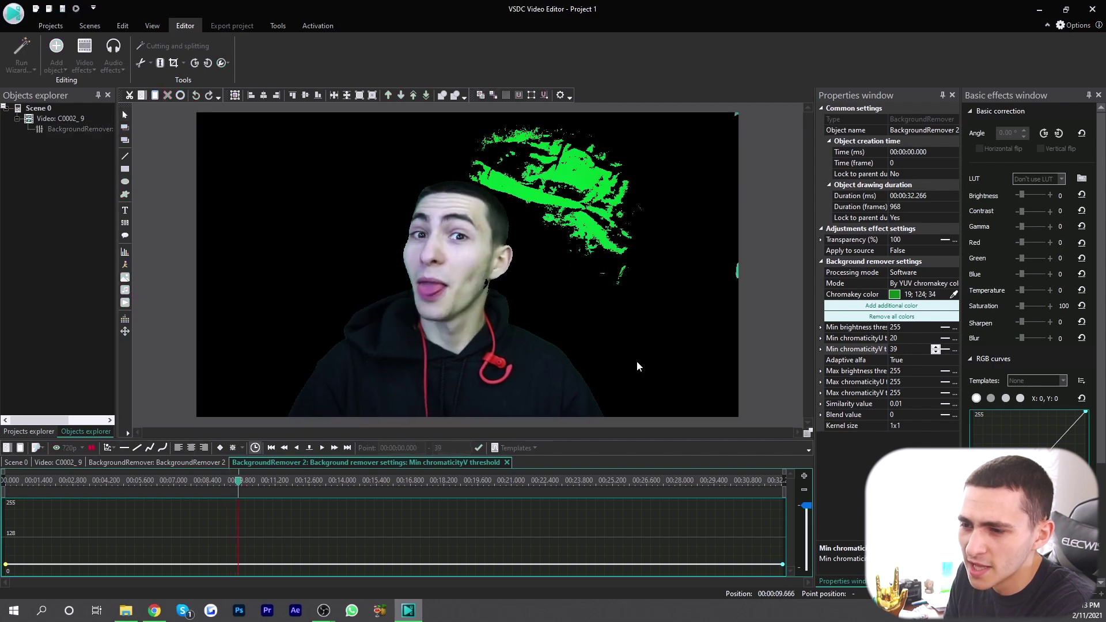
key(space)
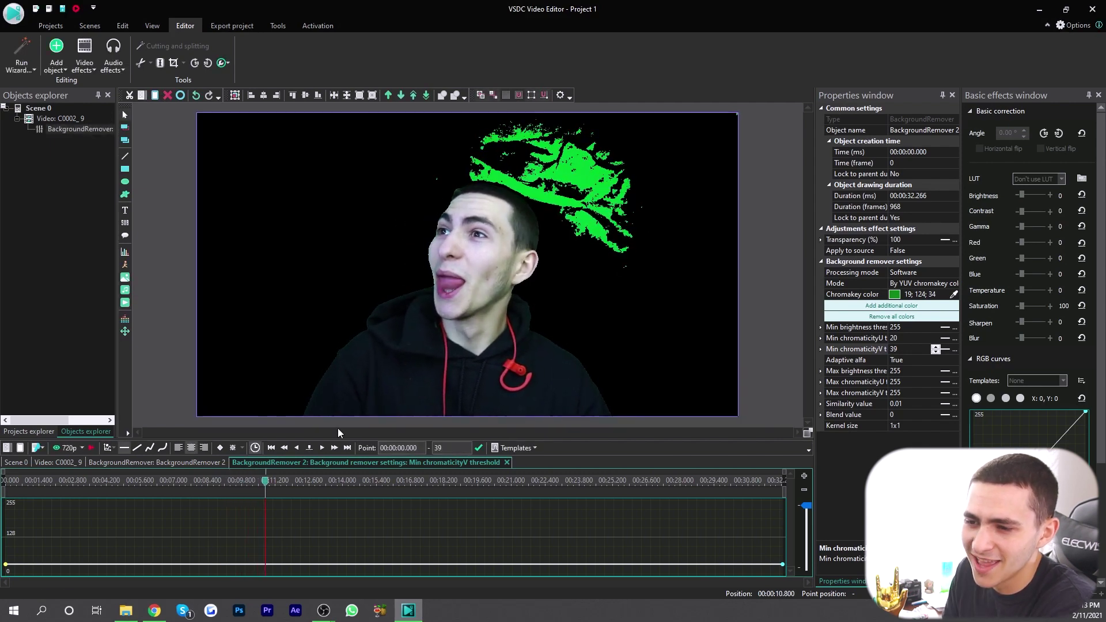
click(3, 484)
key(space)
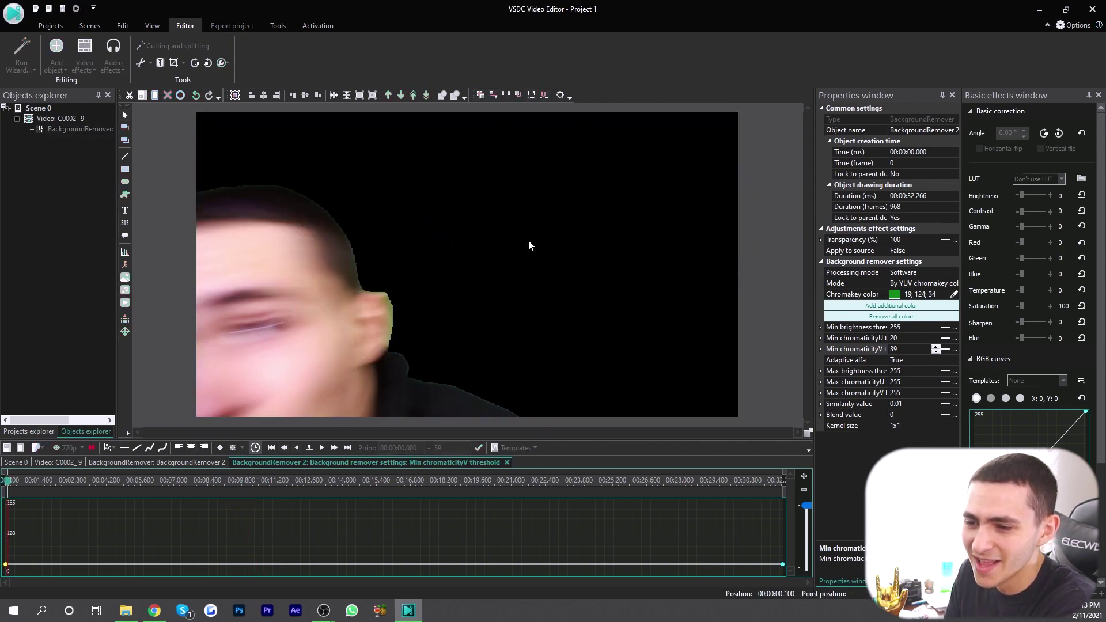
key(space)
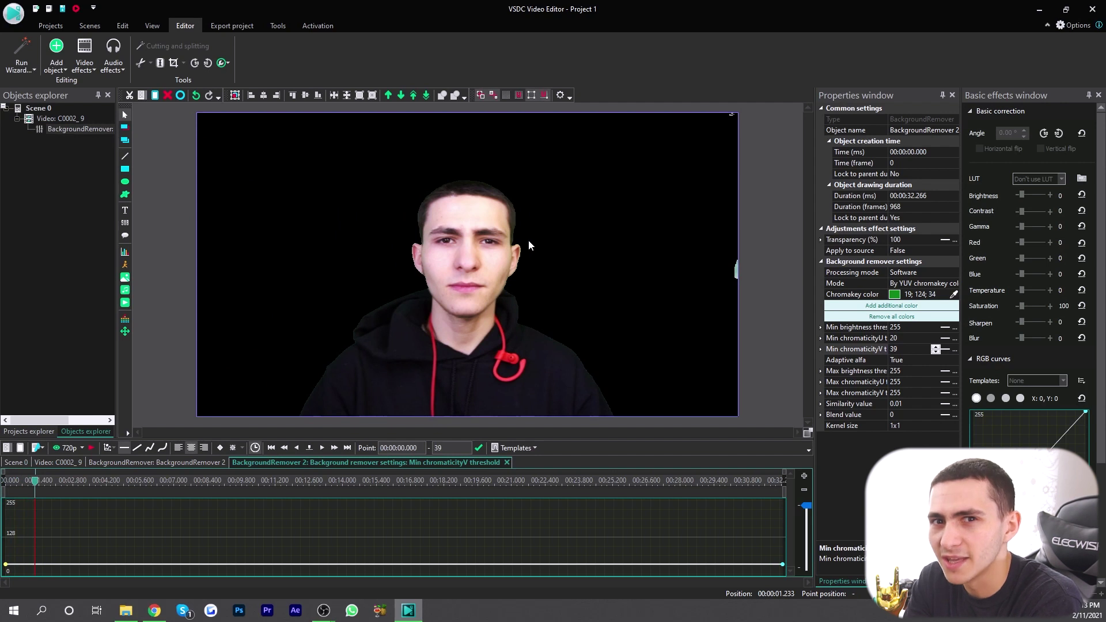
key(space)
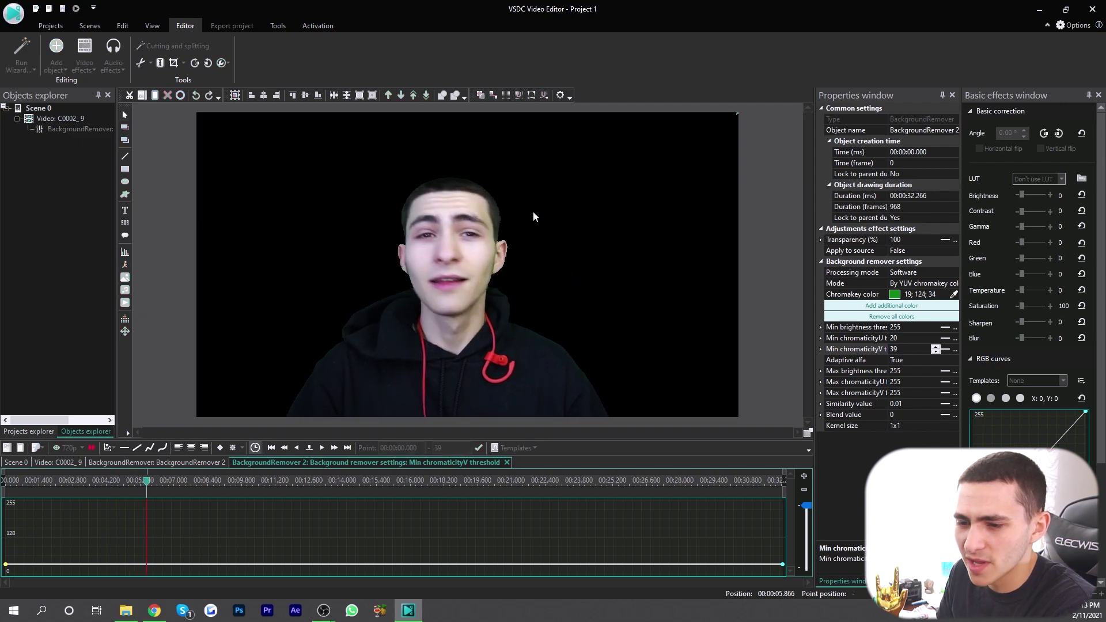
key(space)
Step: Switch the background remover's mode to By HSL chromakey color
click(942, 283)
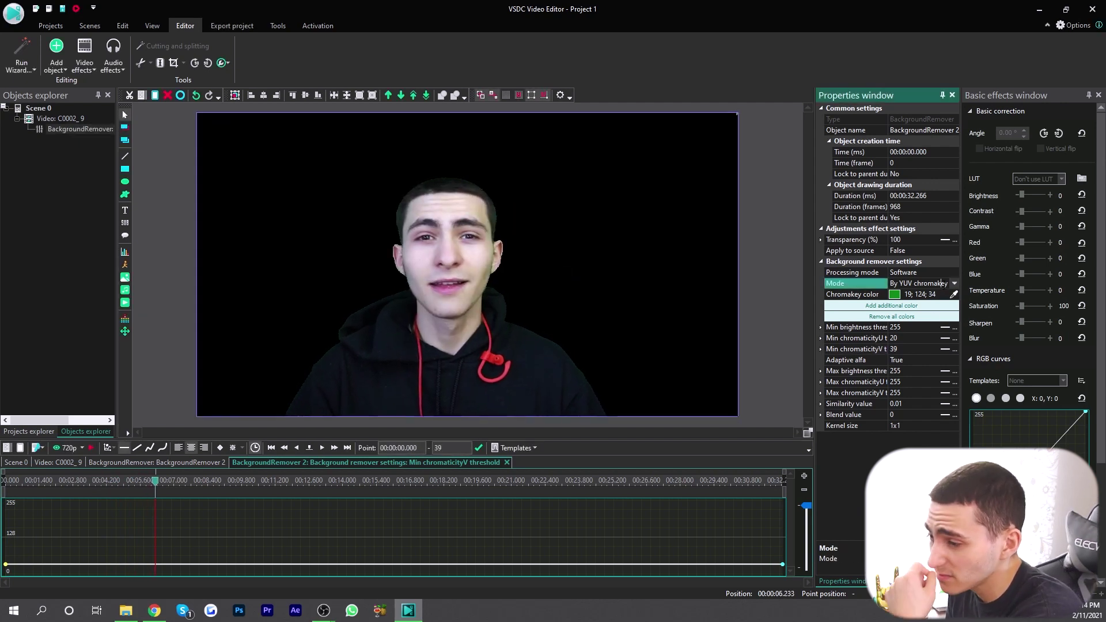
click(954, 284)
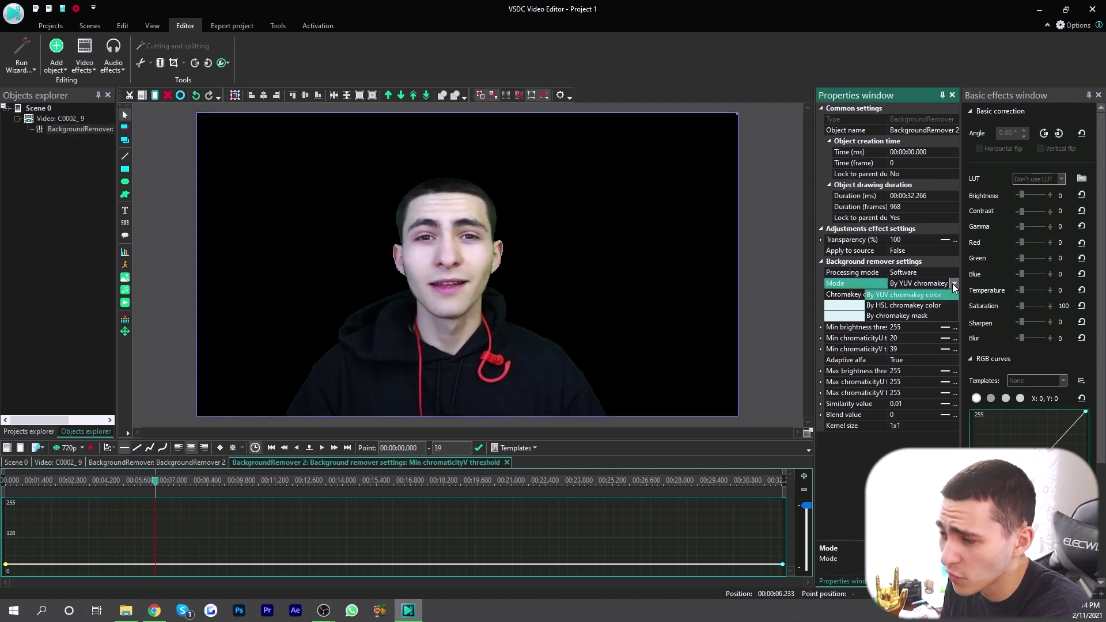
click(920, 306)
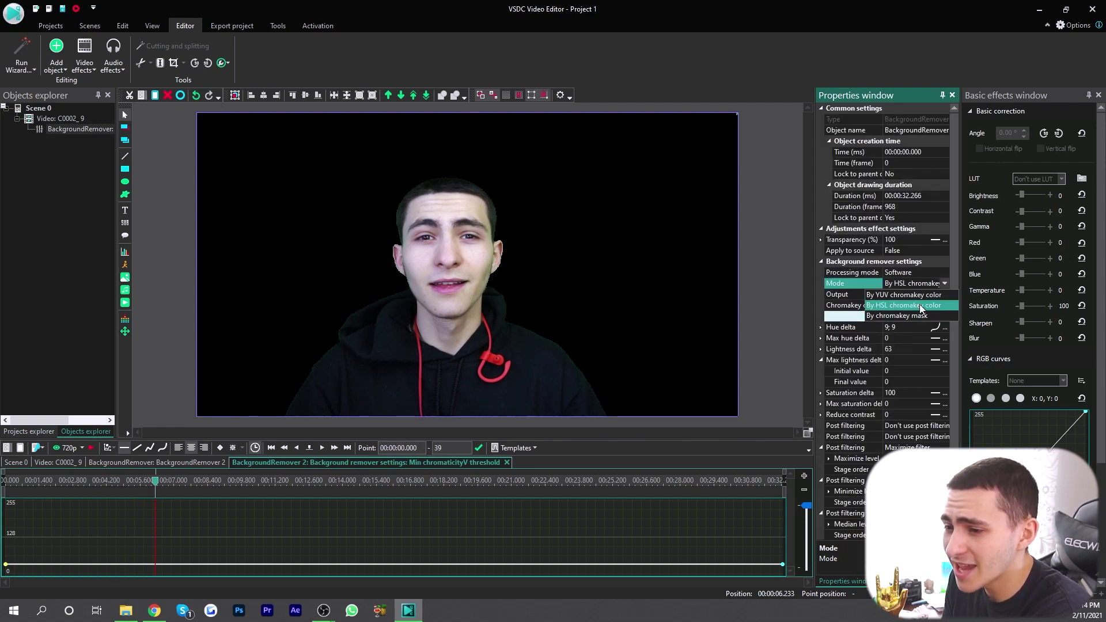
Step: Play the clip from the start to check the HSL key for green remnants
key(Home)
key(space)
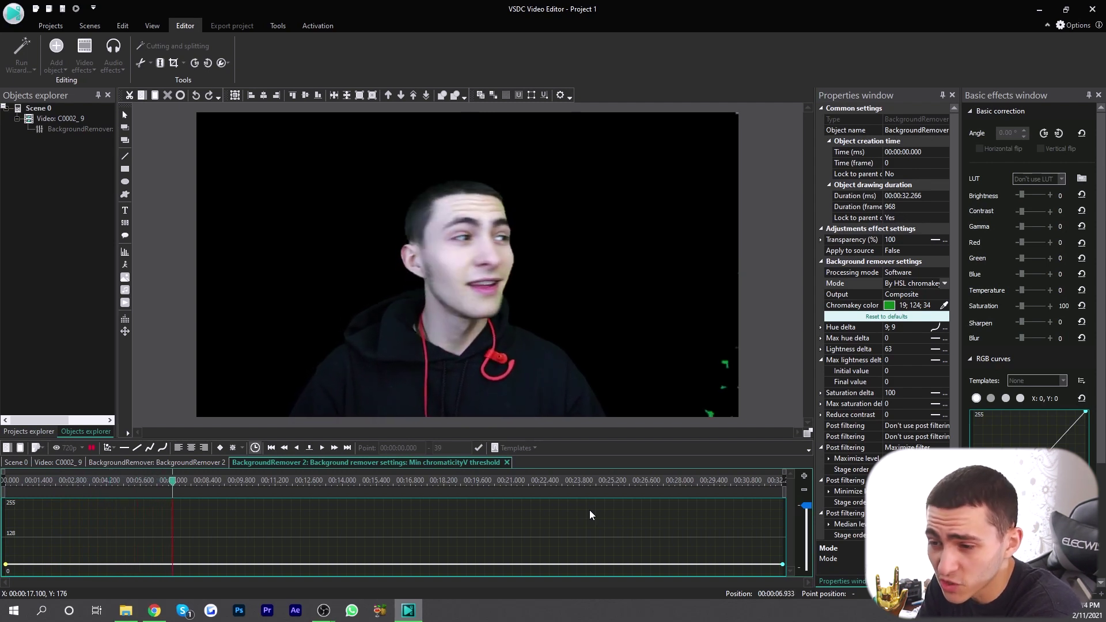
click(788, 406)
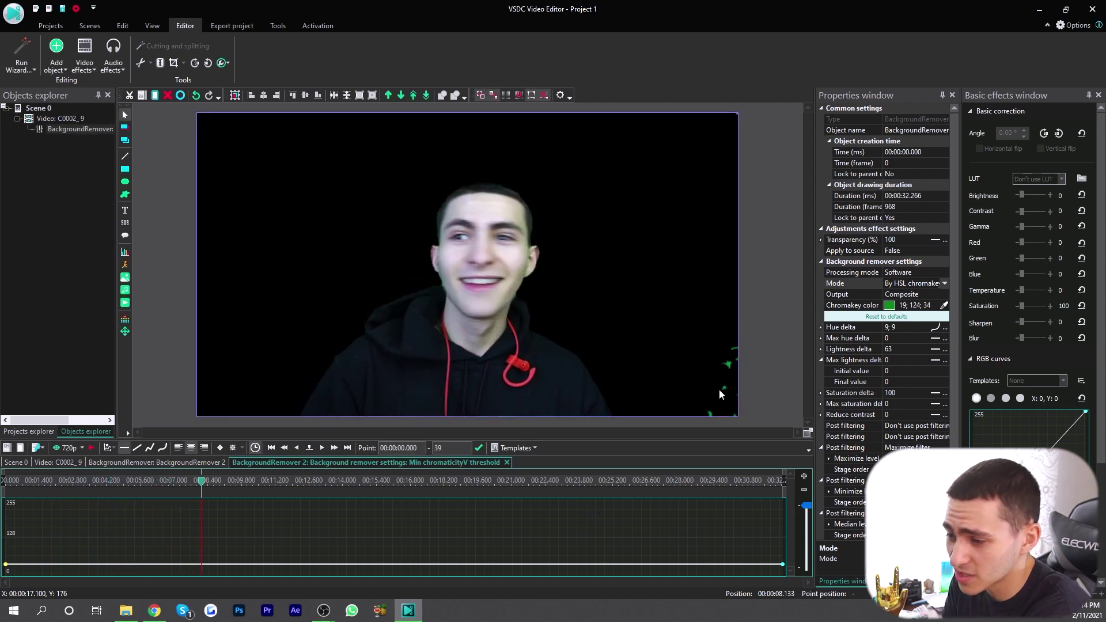
Step: Adjust the background remover's Hue delta curve, trying 11 and settling on 10; 10
click(924, 329)
drag(618, 571, 621, 576)
click(944, 328)
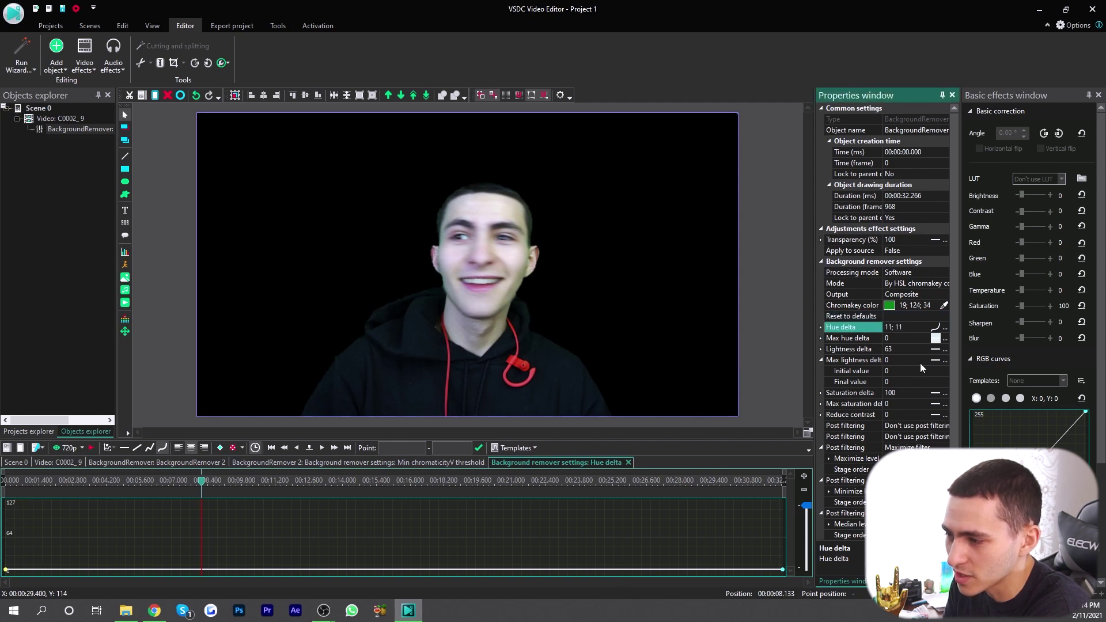
mouse_move(638, 575)
mouse_down()
mouse_move(639, 463)
mouse_move(637, 585)
mouse_move(647, 577)
mouse_up()
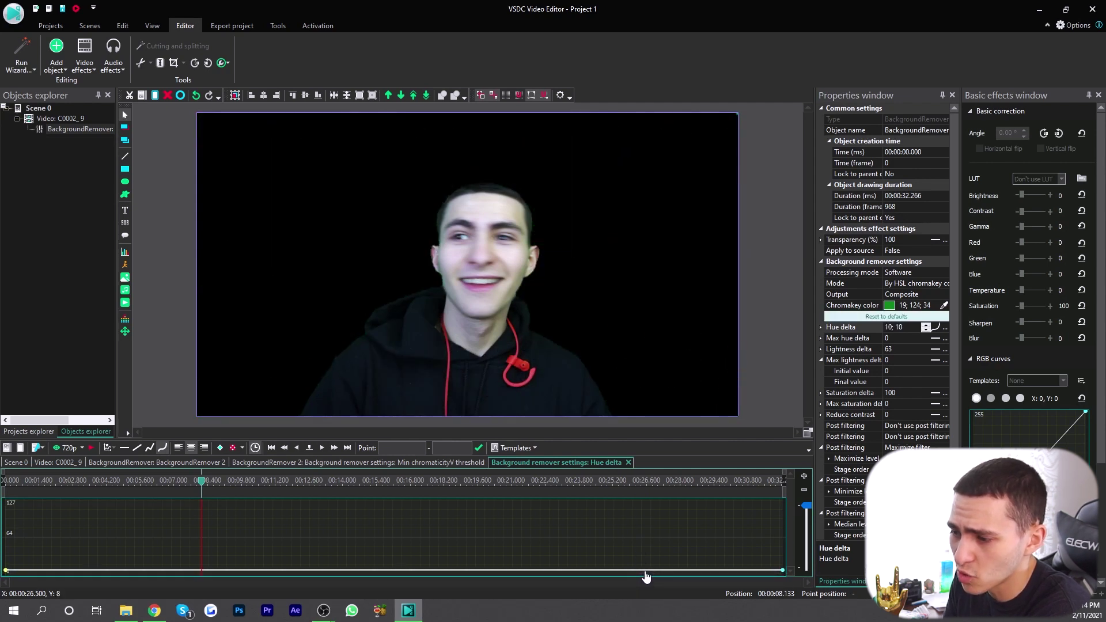
Step: Preview the keyed clip onward from the playhead and again from the start to check the new hue delta
key(space)
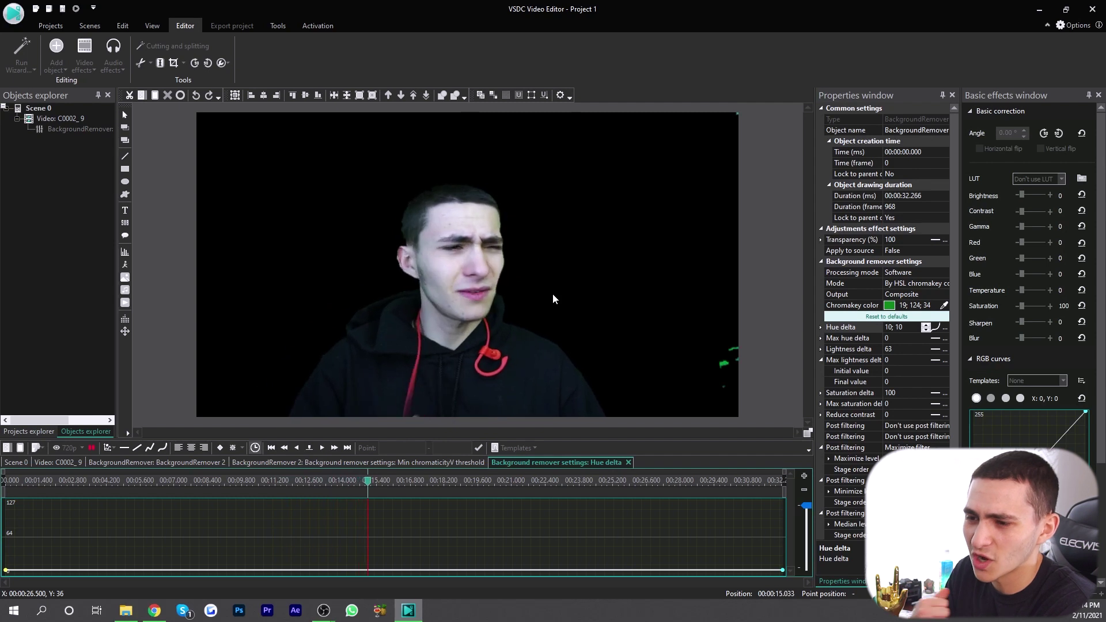
key(space)
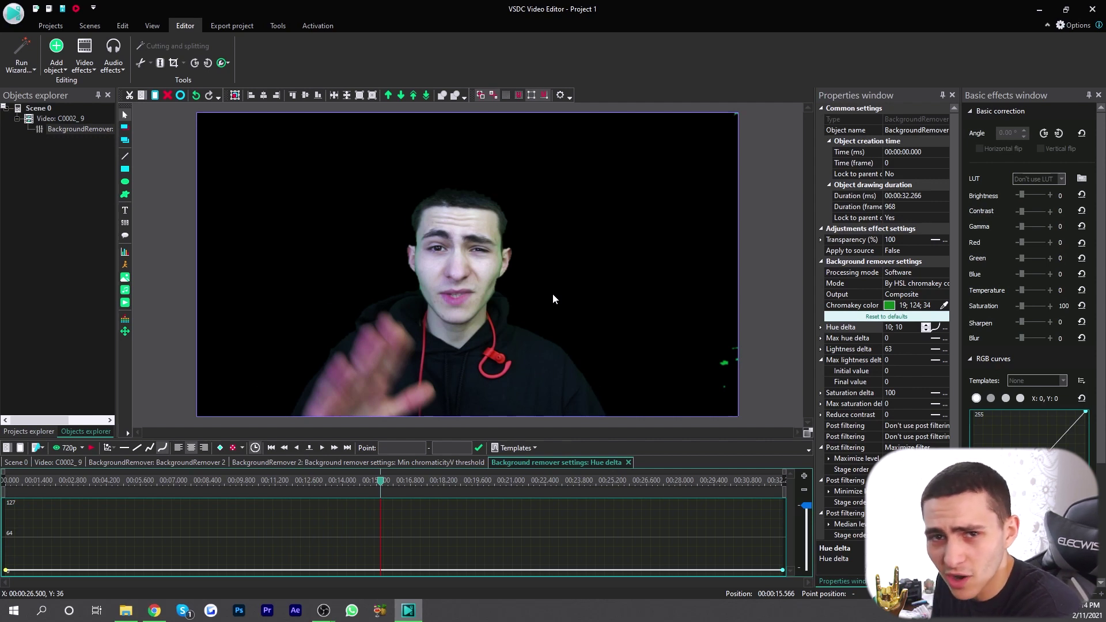
scroll(523, 279, up, 3)
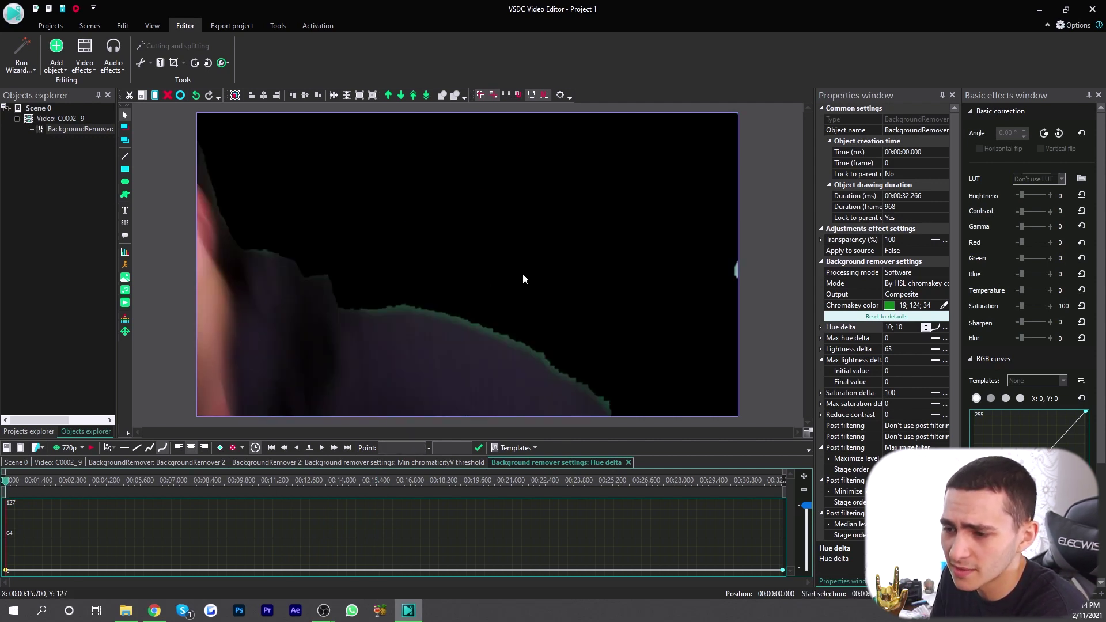
key(space)
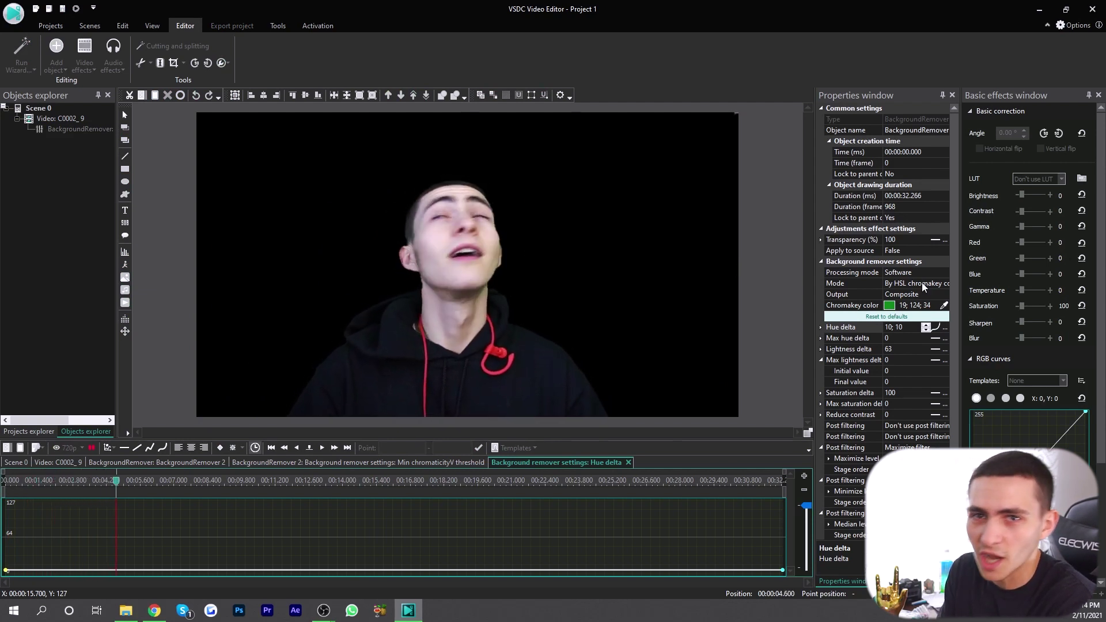
key(space)
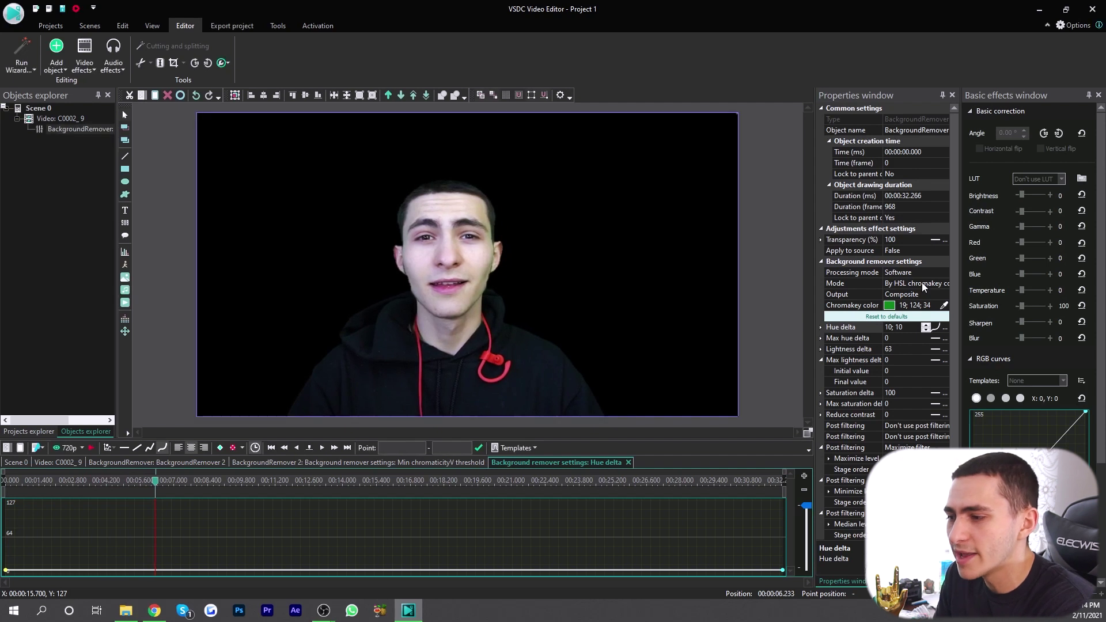
Step: Switch the background remover's mode to By YUV chromakey color and preview the clip for green remnants
click(921, 282)
click(946, 282)
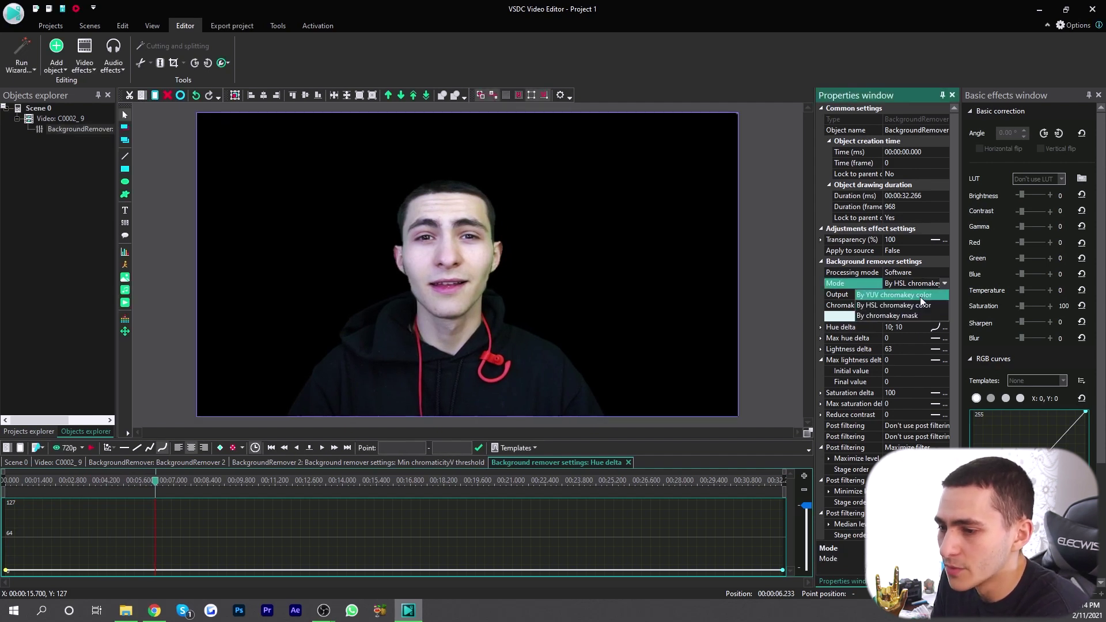
click(921, 295)
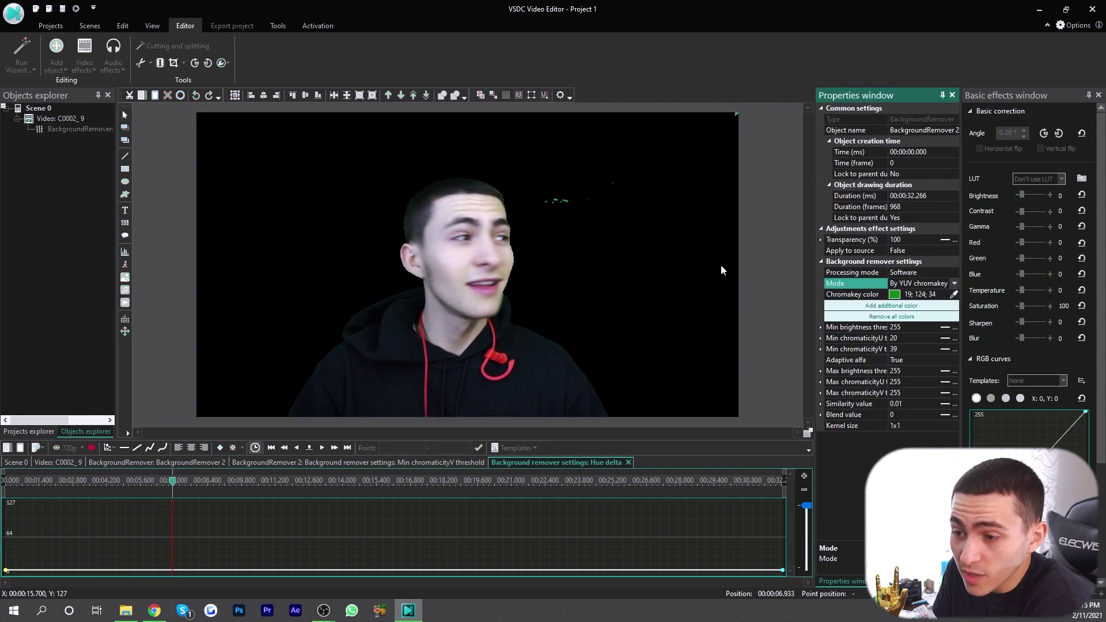
key(space)
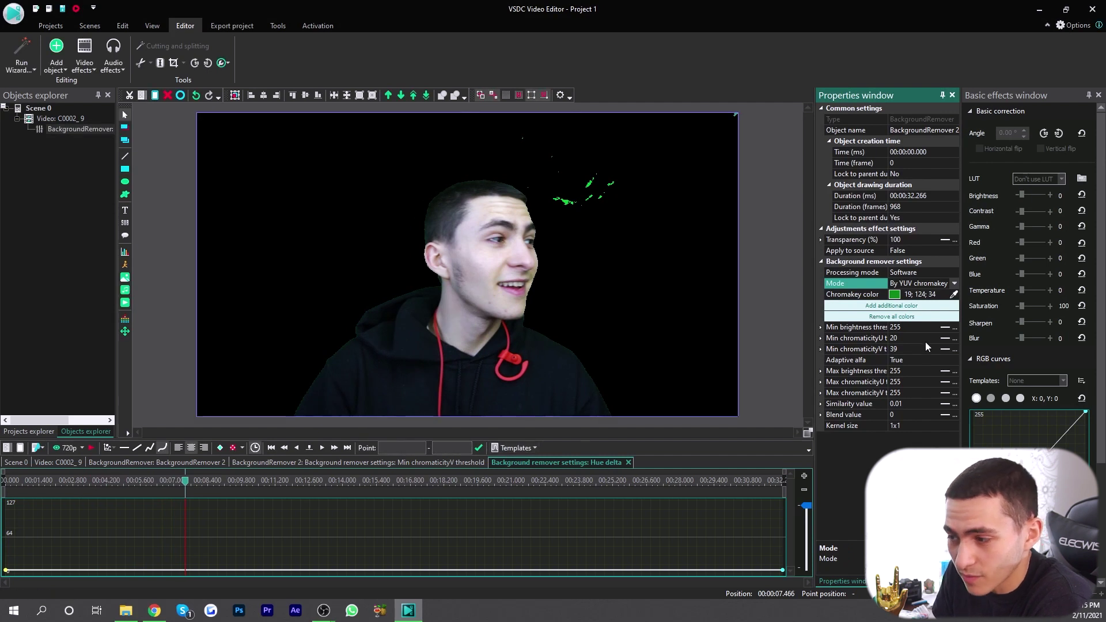
Step: Open the Min brightness threshold curve and preview the YUV-keyed clip around the six-second mark
click(941, 329)
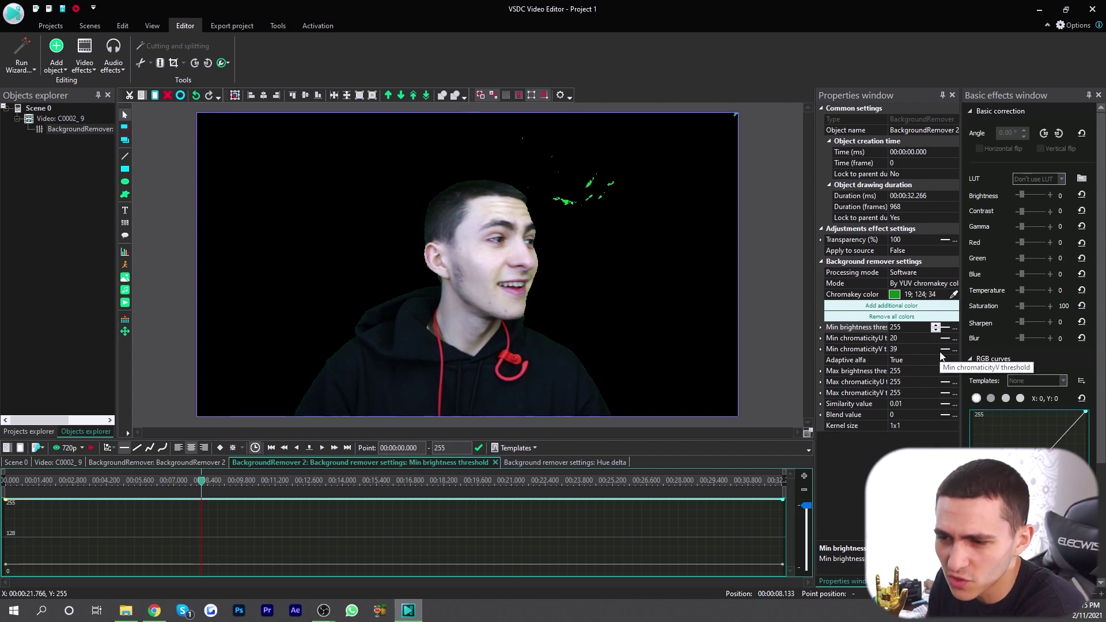
click(169, 484)
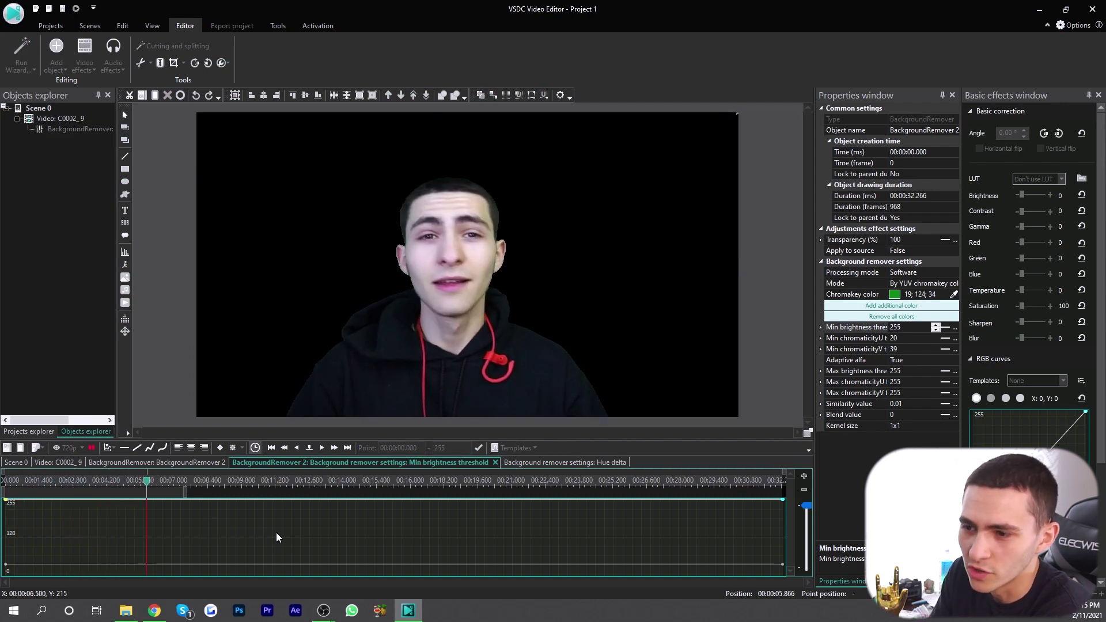
key(space)
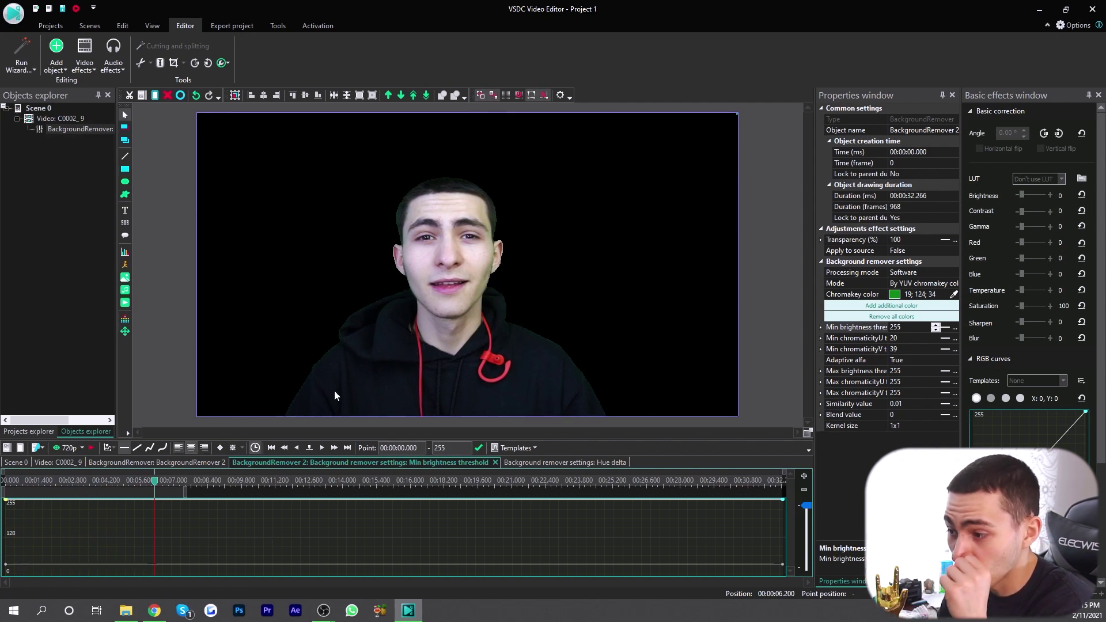
Step: At 00:00:11.933, resample the chromakey color from bright and dark green remnants, trying 0; 199; 61, 0; 100; 26 and 0; 93; 24, ending with 4; 194; 67
click(289, 478)
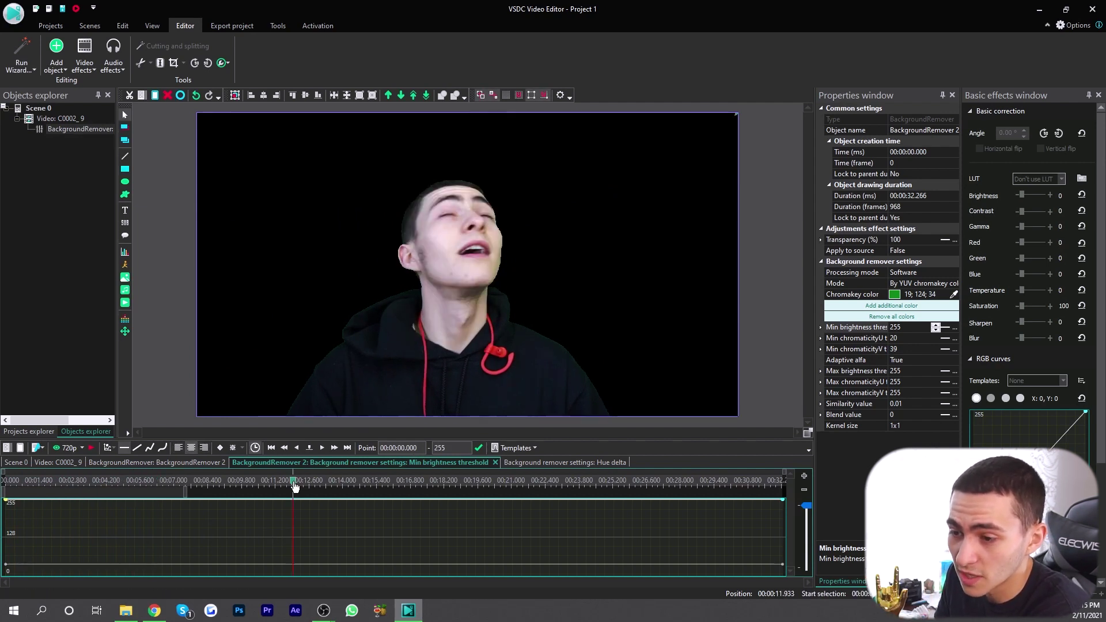
click(955, 295)
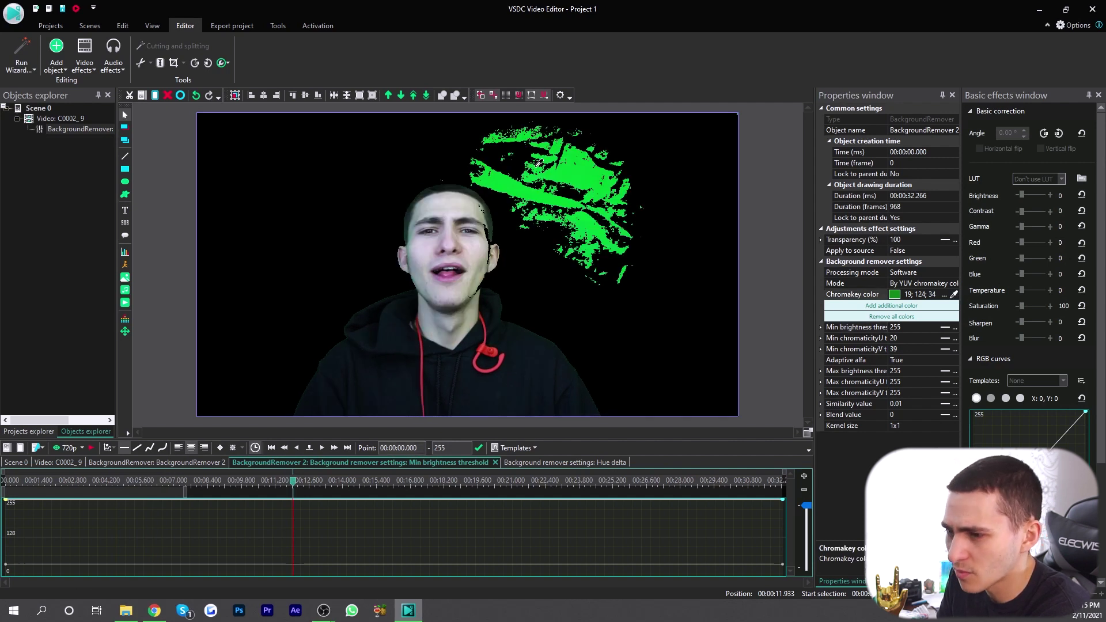
click(523, 197)
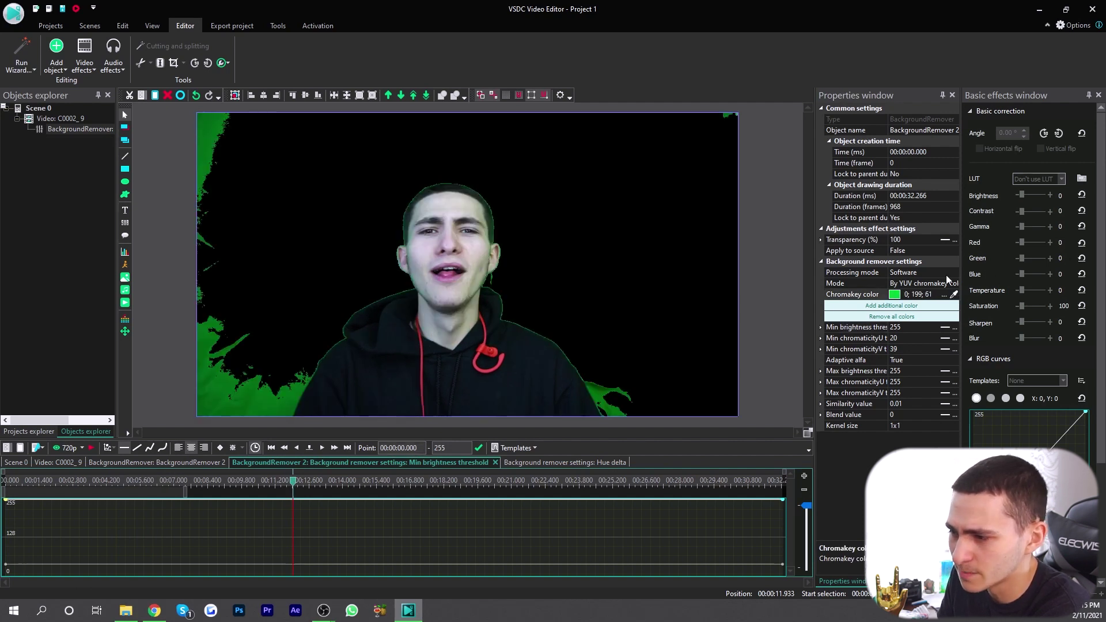
click(249, 398)
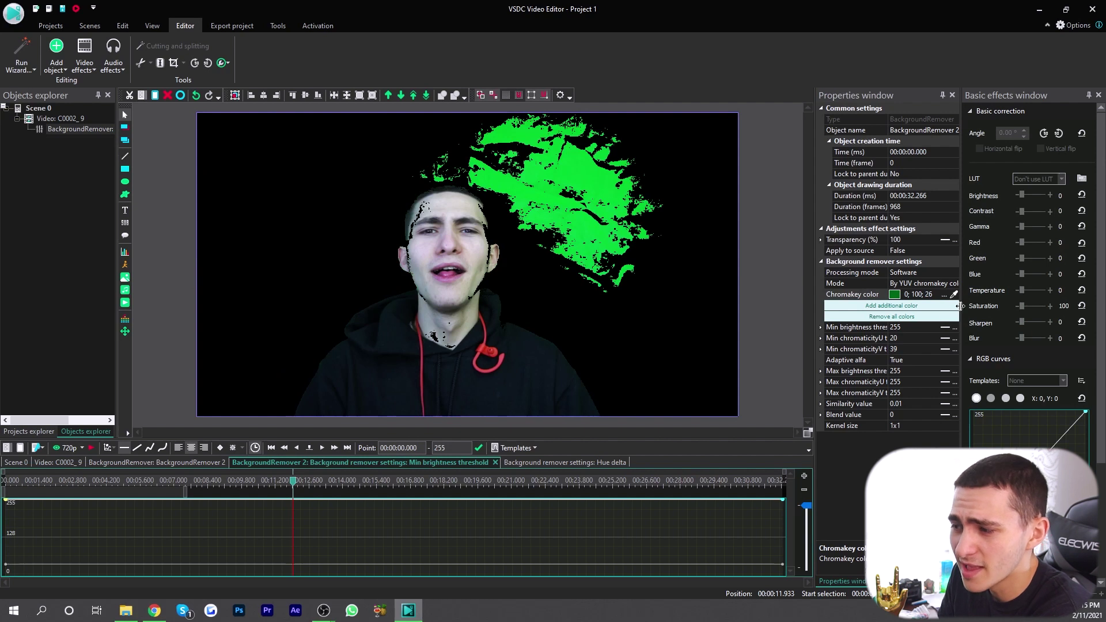
click(582, 168)
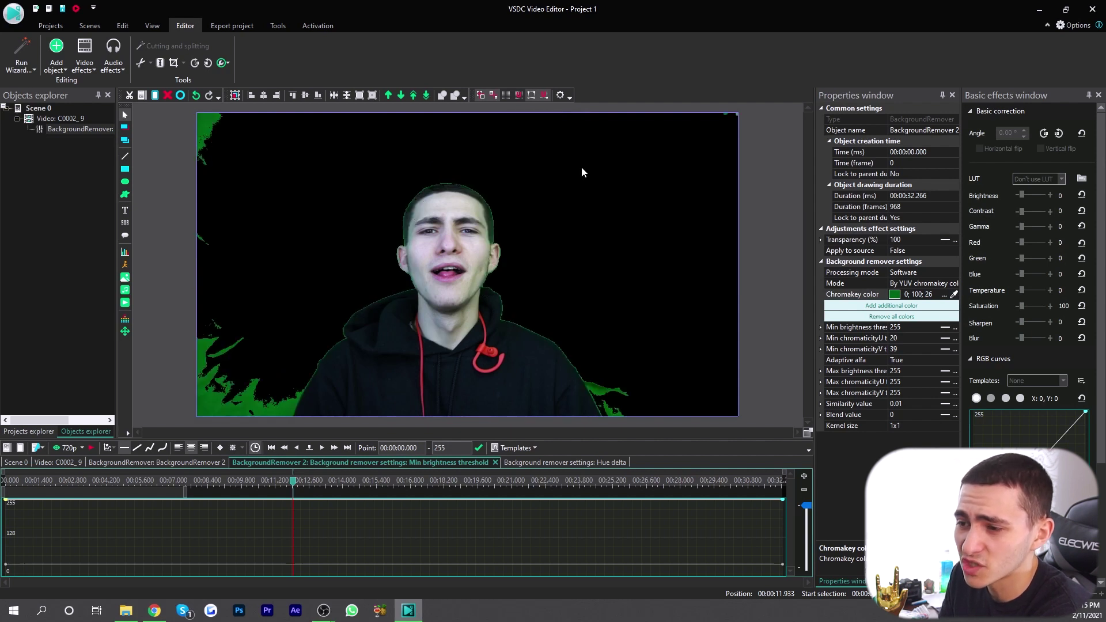
click(223, 400)
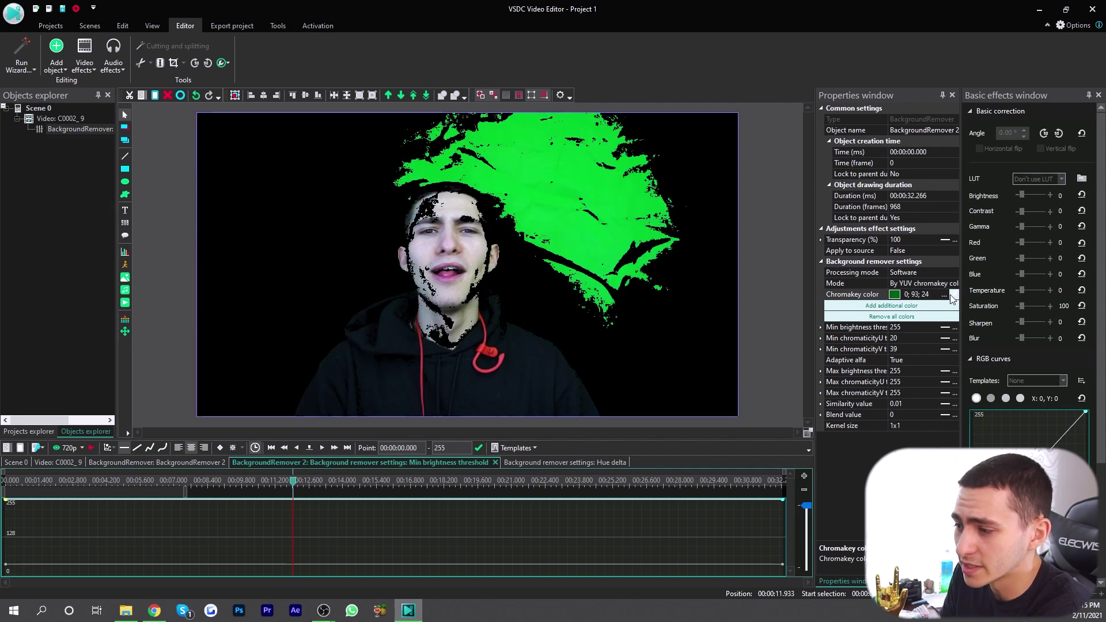
click(552, 188)
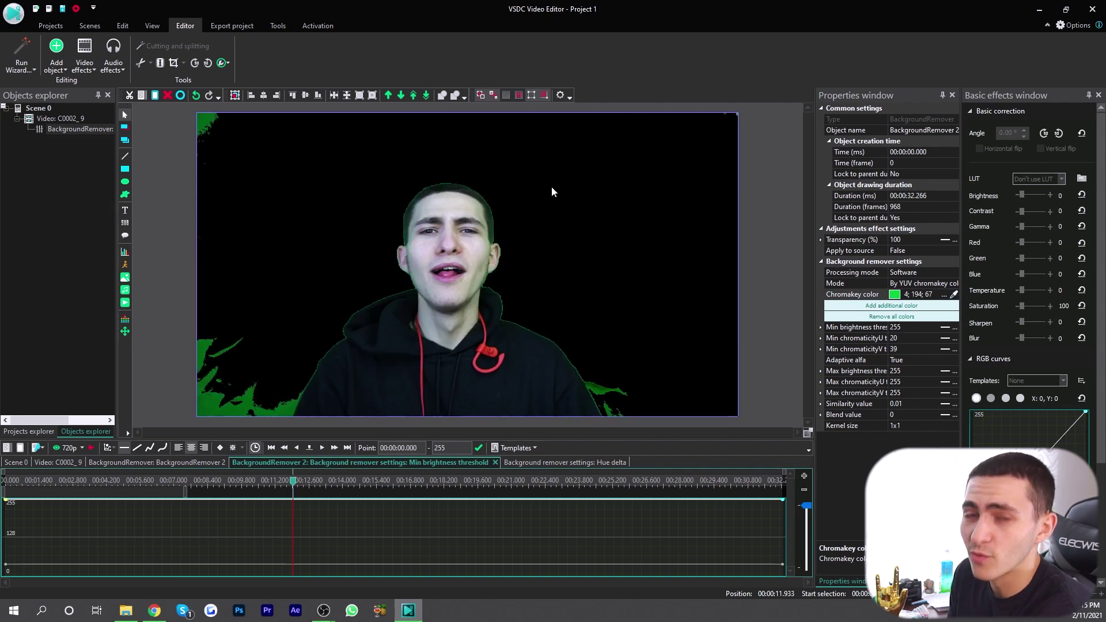